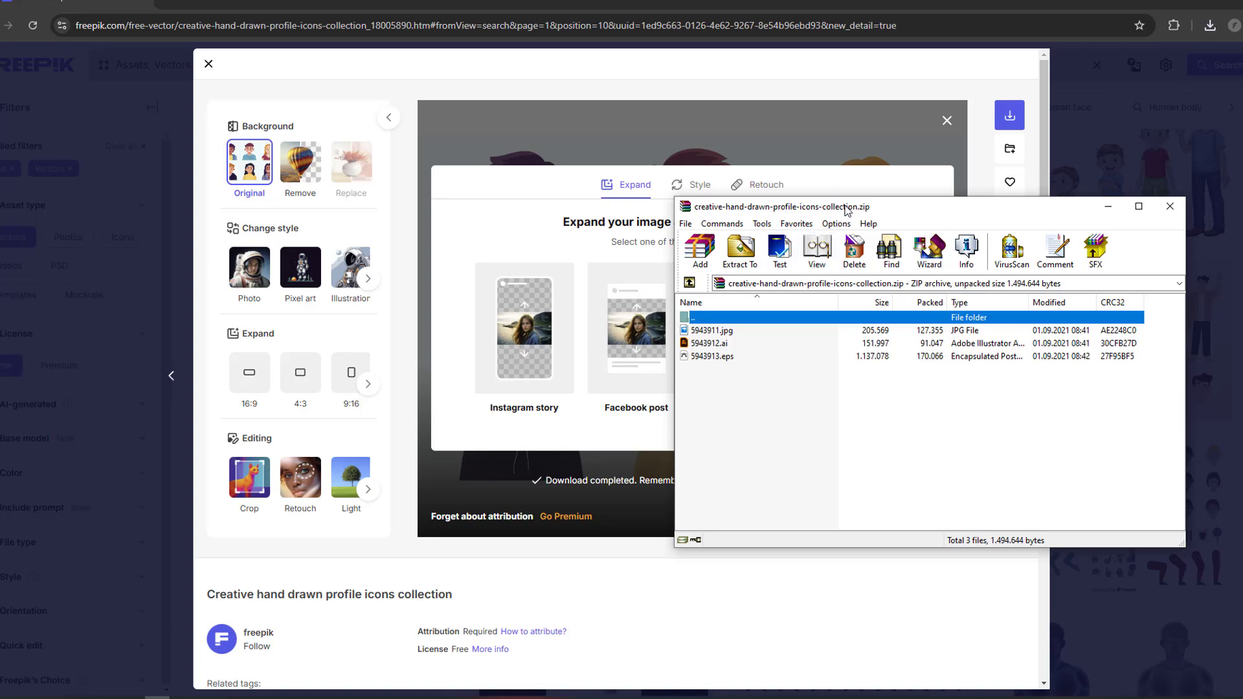
- Open 5943912.ai from the creative-hand-drawn-profile-icons-collection.zip archive in Adobe Illustrator
drag(843, 206, 665, 199)
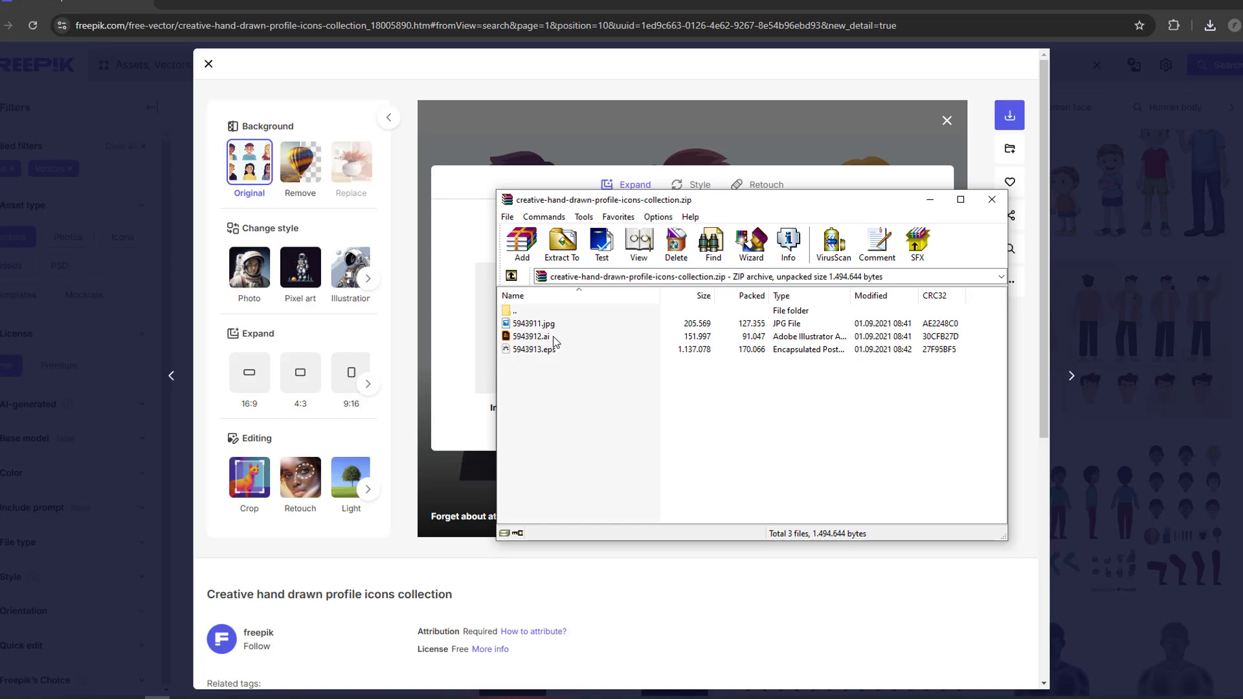
double_click(554, 337)
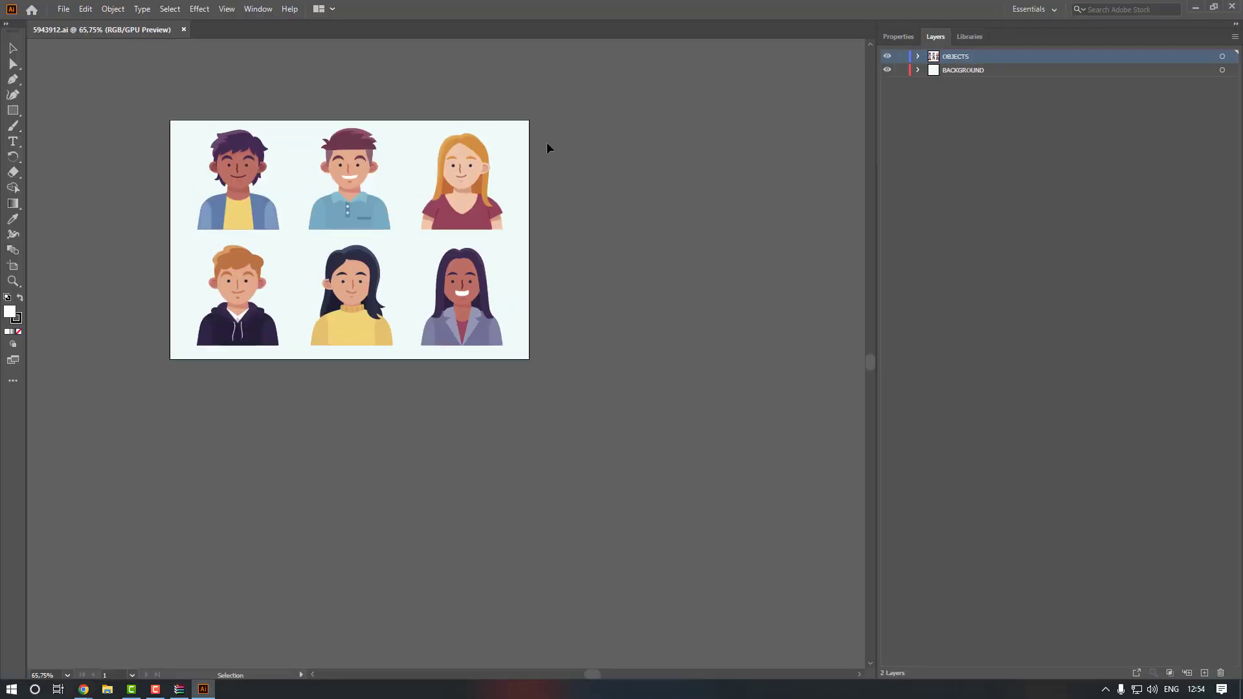
key(ctrl+1)
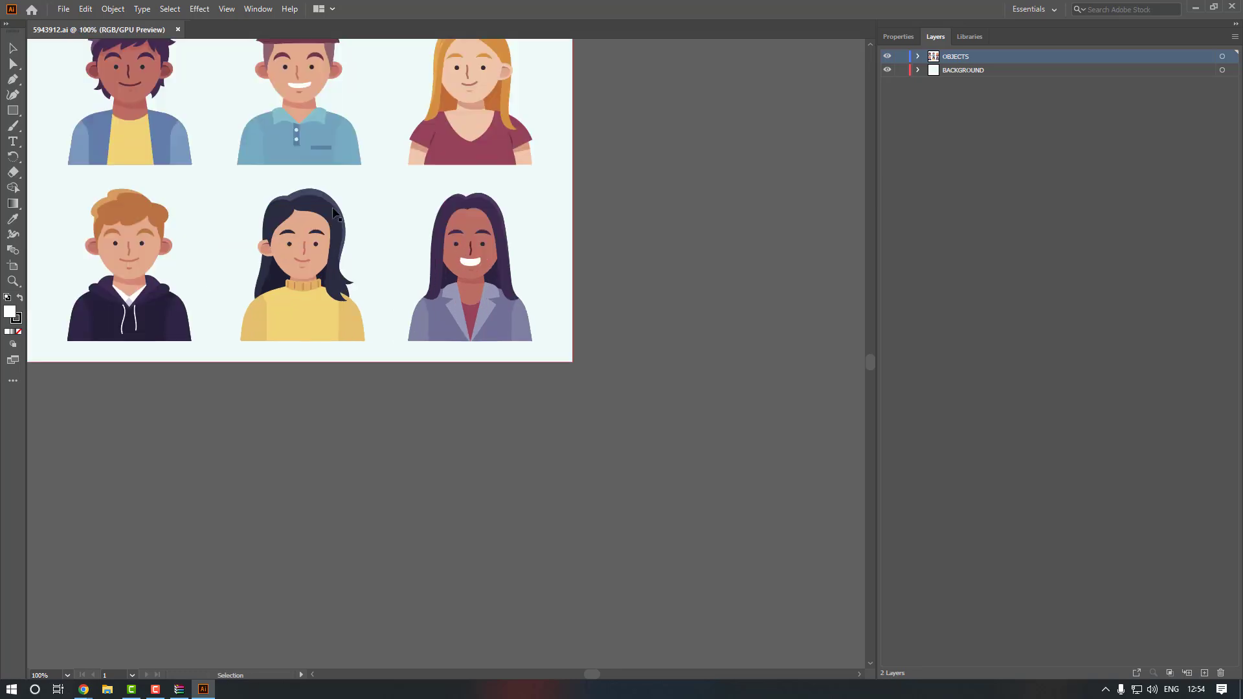
scroll(335, 213, up, 3)
drag(601, 676, 595, 676)
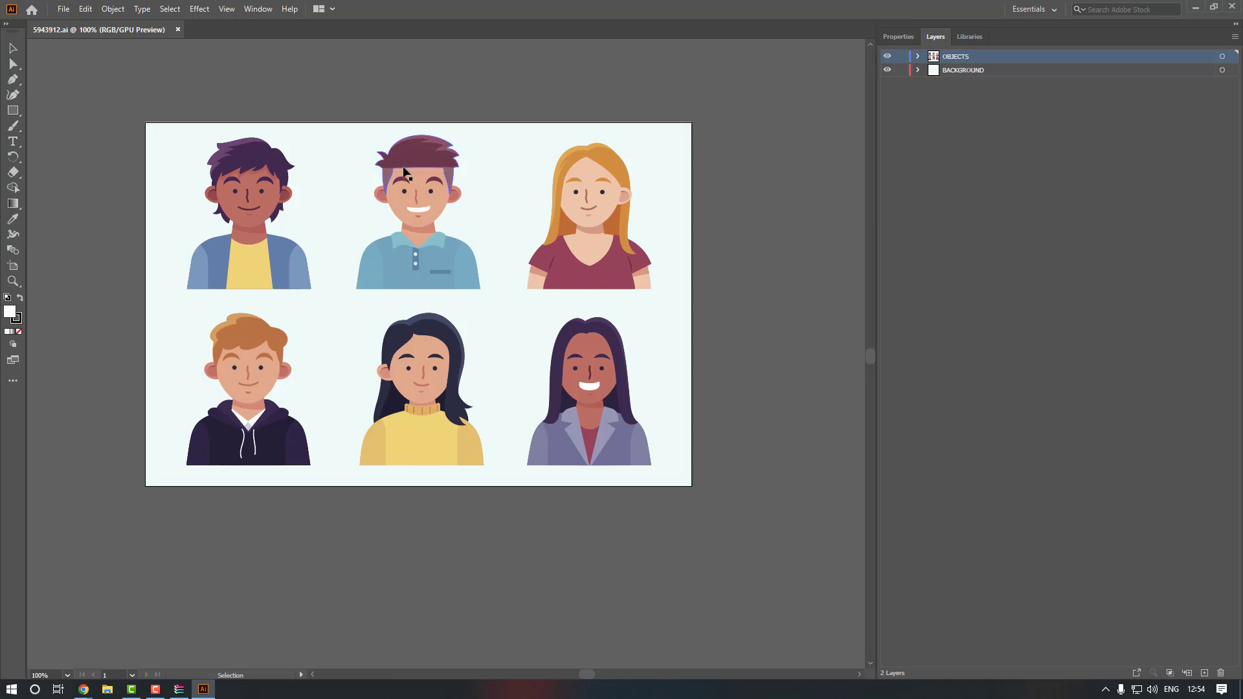
- Delete the BACKGROUND layer together with its artwork
click(446, 127)
click(704, 98)
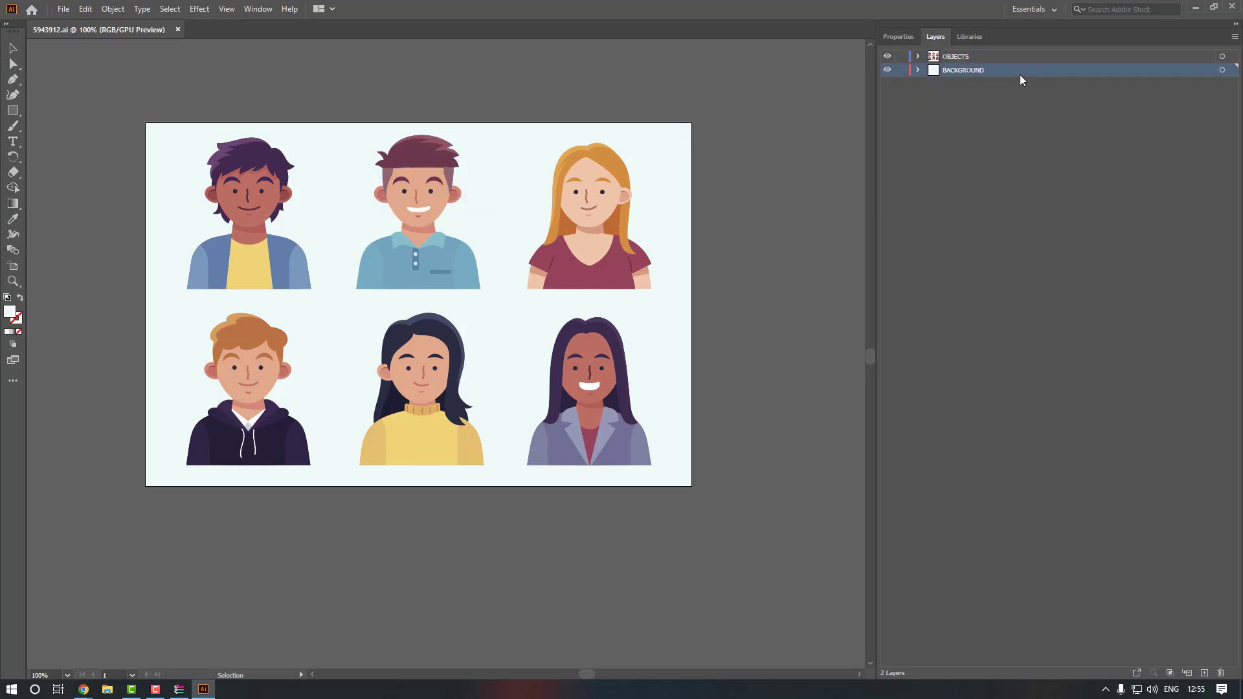
click(1221, 673)
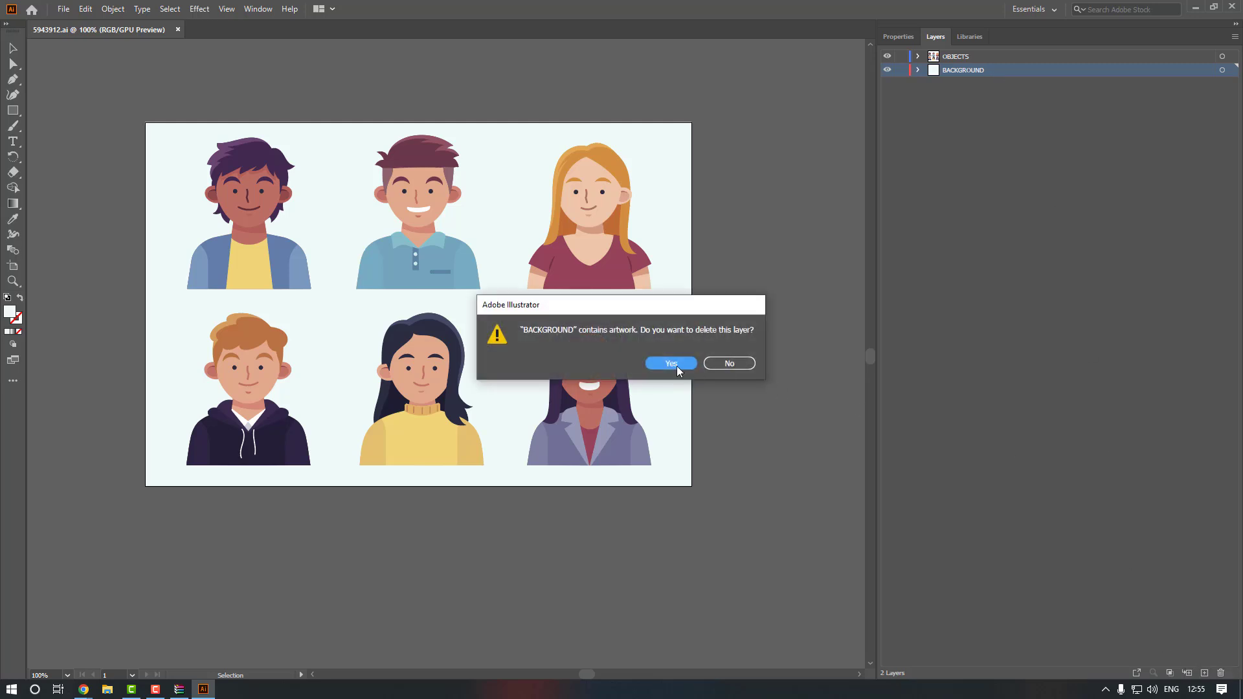
click(677, 363)
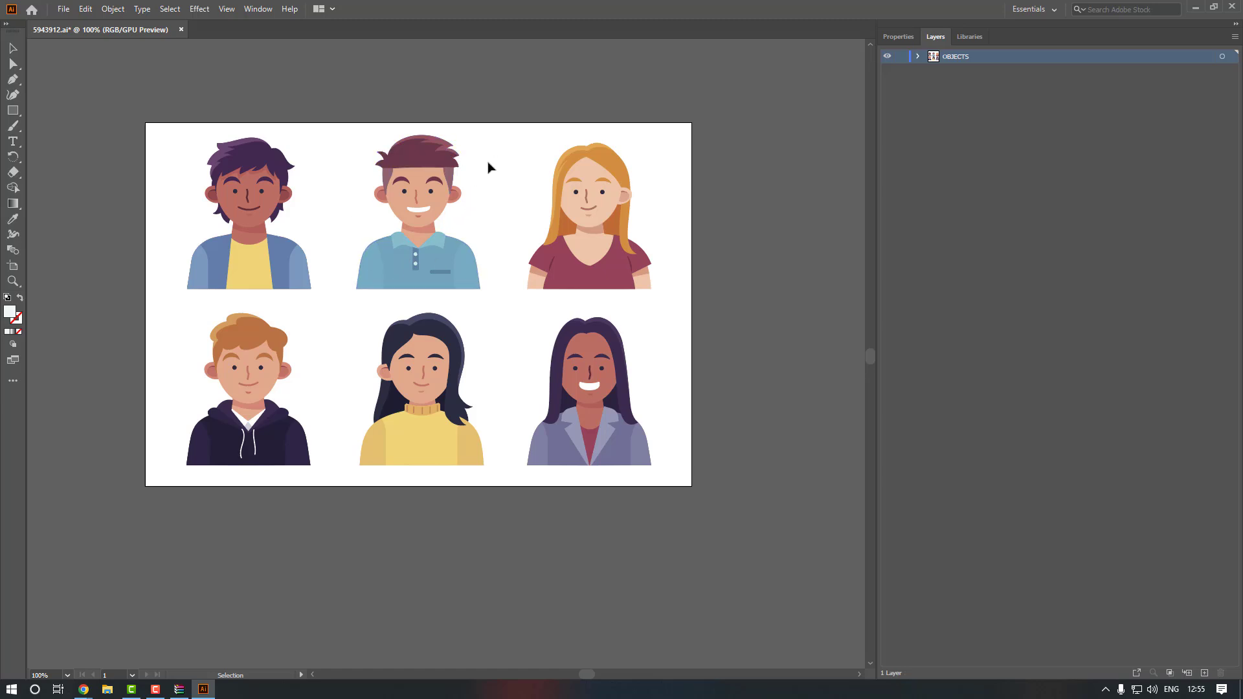
- Select every part of the smiling man in the blue polo shirt and copy the artwork
key(a)
drag(498, 152, 352, 297)
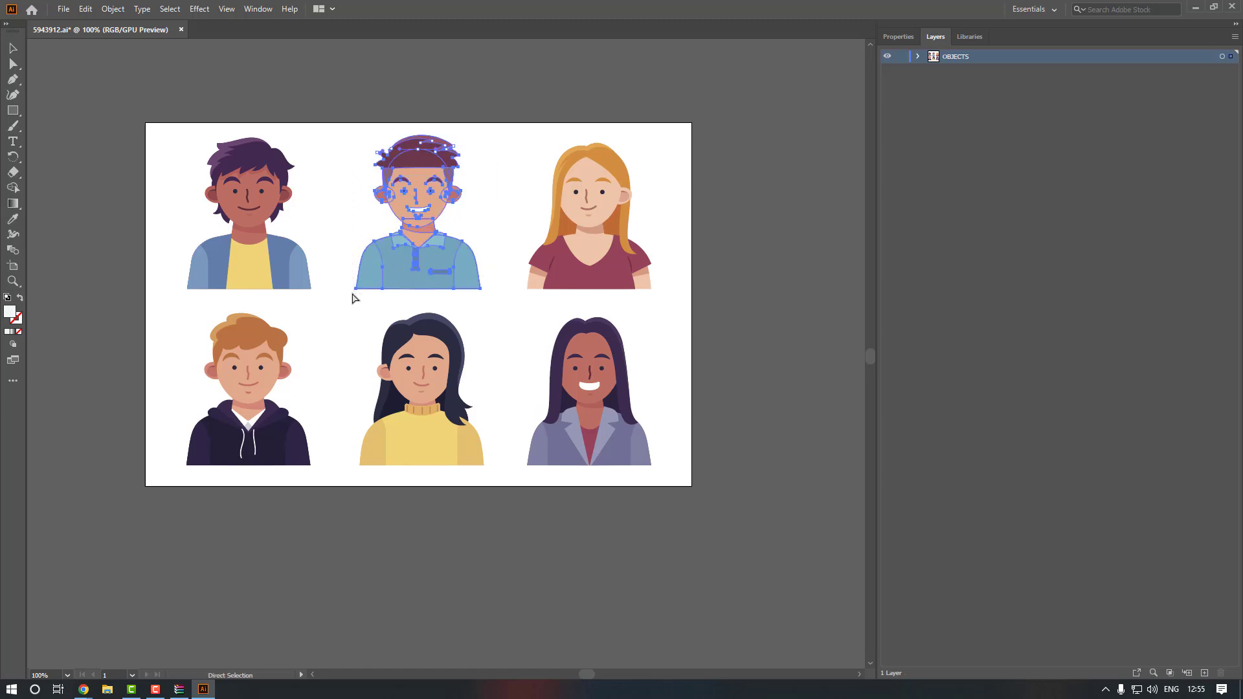
key(v)
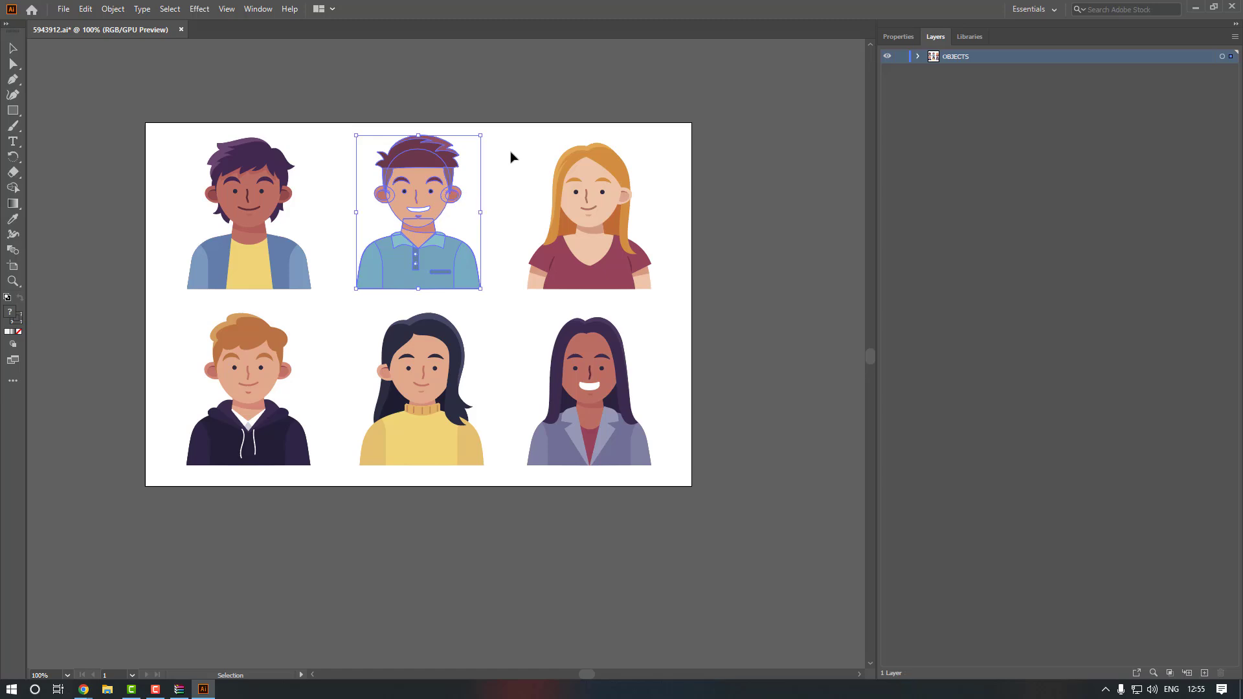
key(ctrl+c)
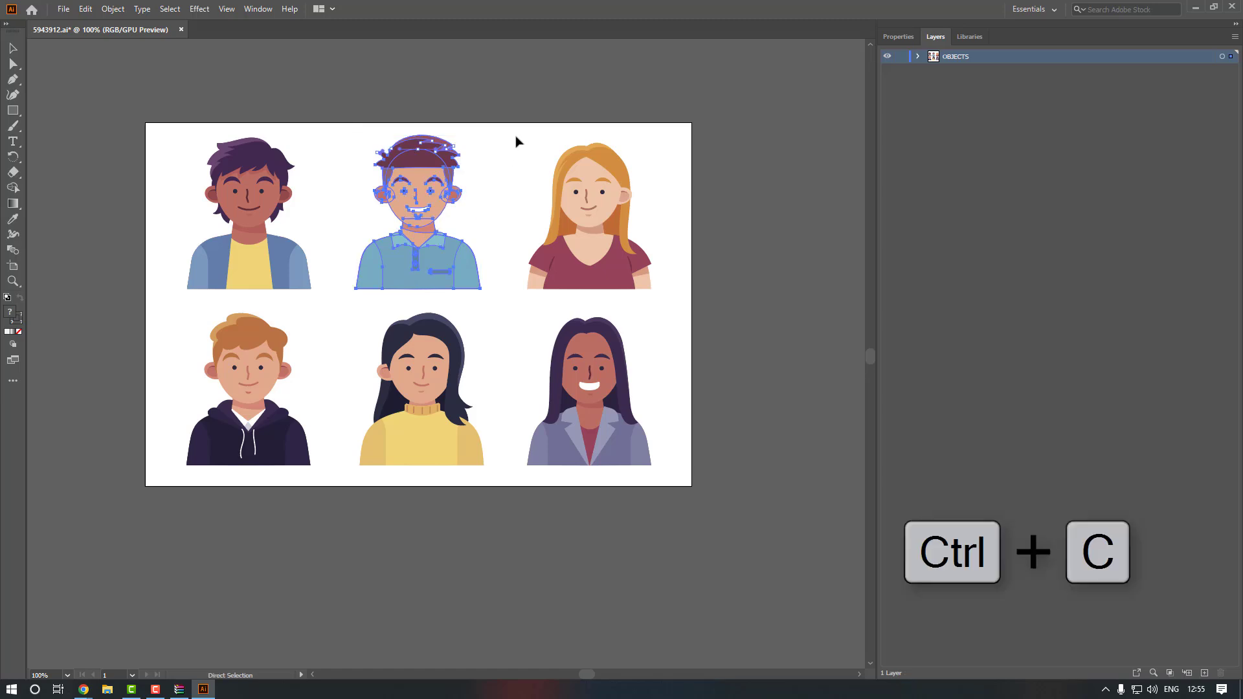
- Create a new landscape document of 1920 x 1080 px with one artboard
key(ctrl+n)
click(64, 9)
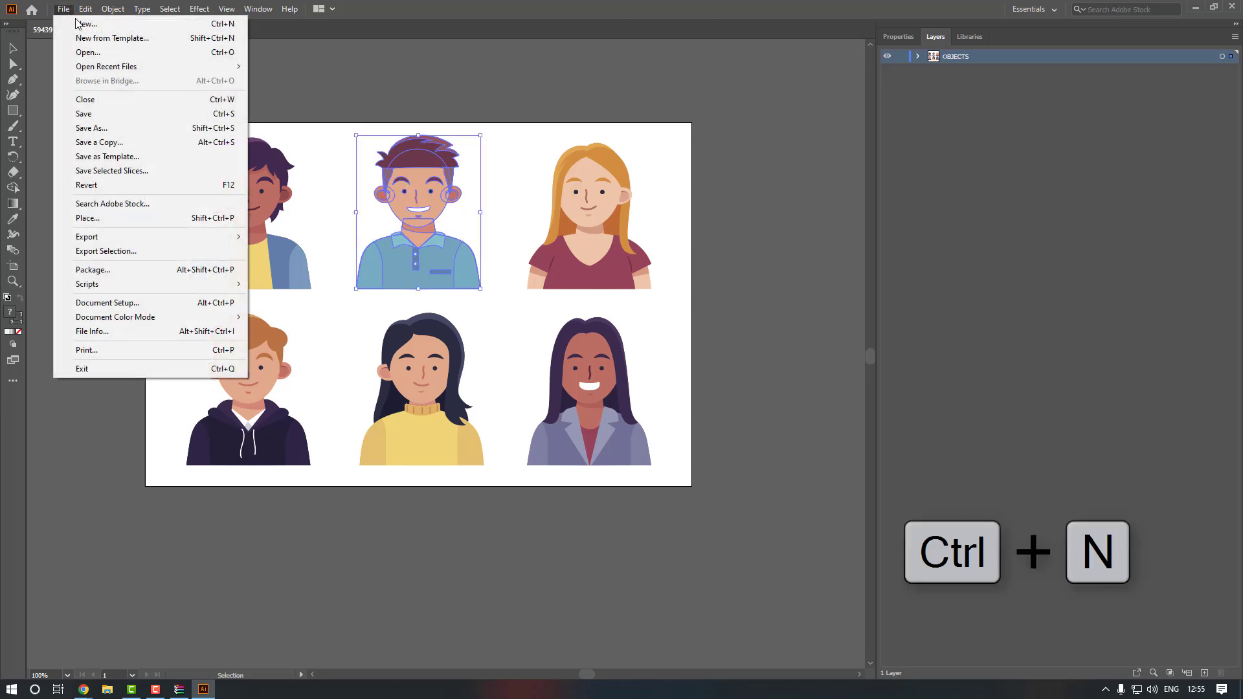
click(89, 28)
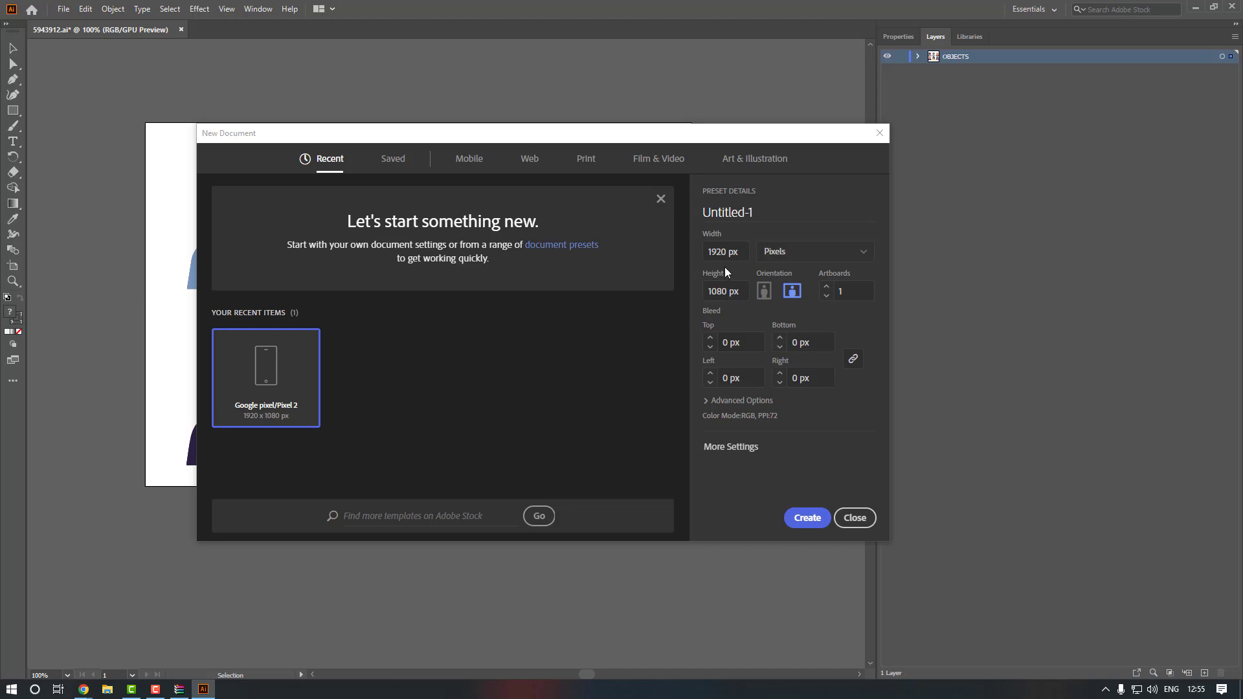
click(802, 522)
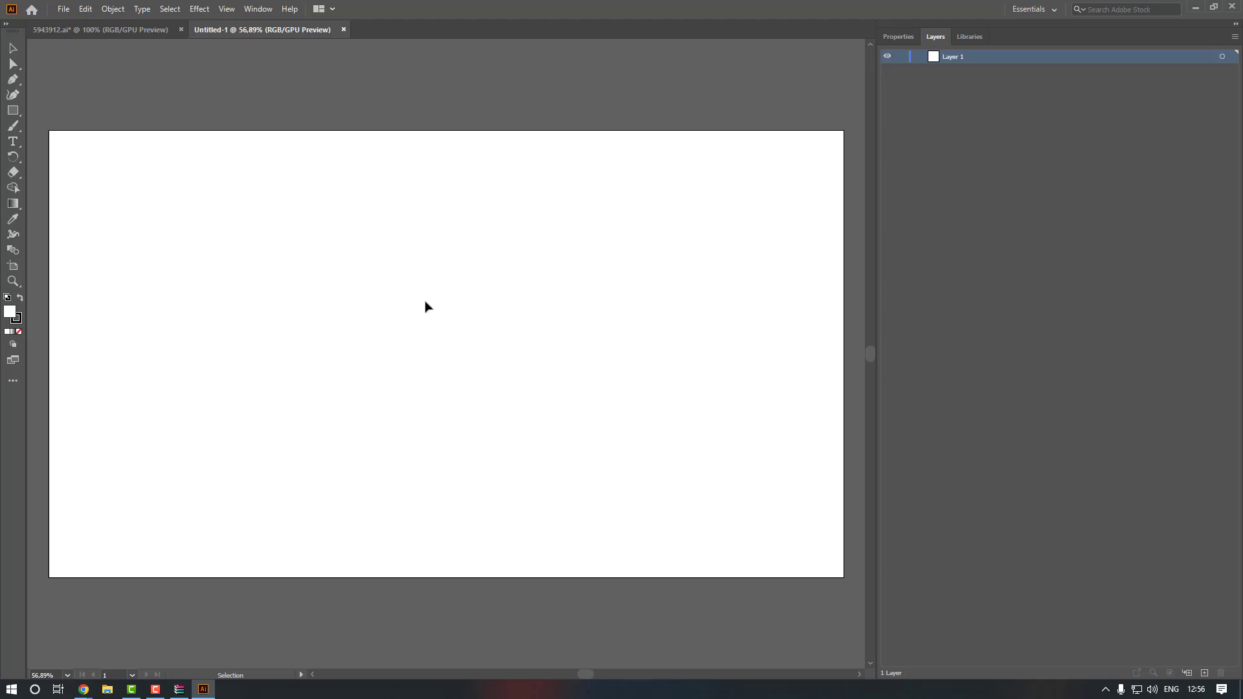
- Paste the copied character and scale it up proportionally until it fills nearly the full height of the artboard
key(ctrl+v)
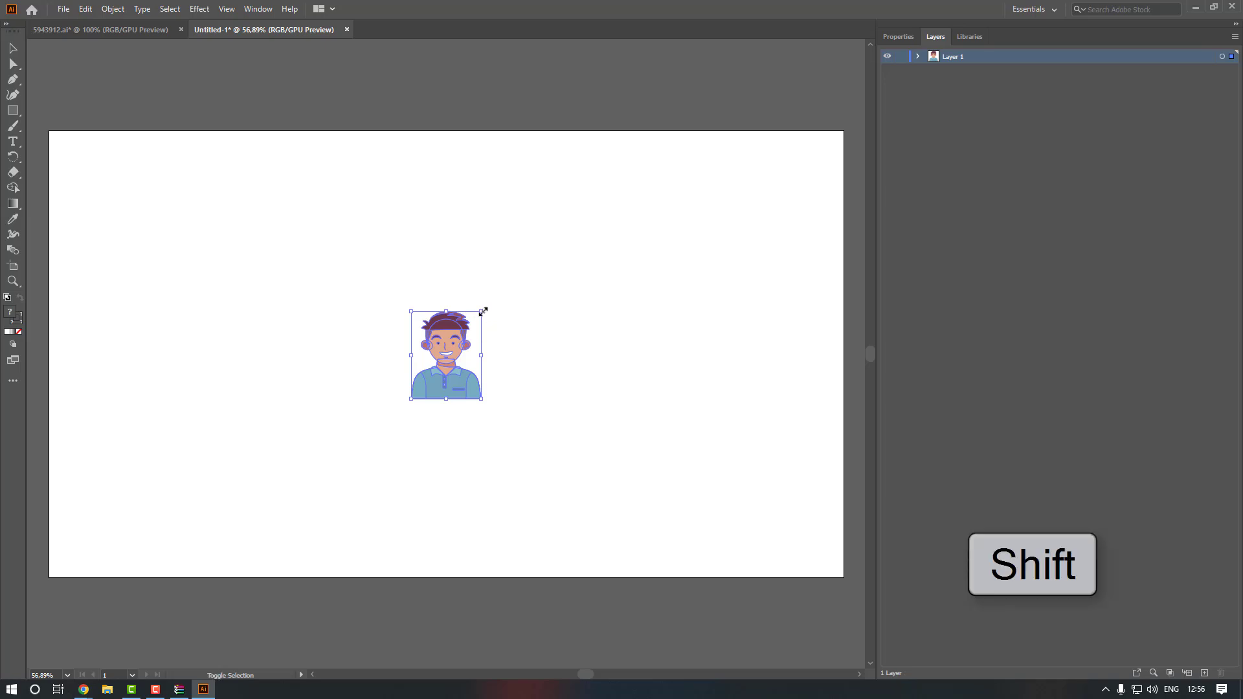
drag(482, 311, 536, 261)
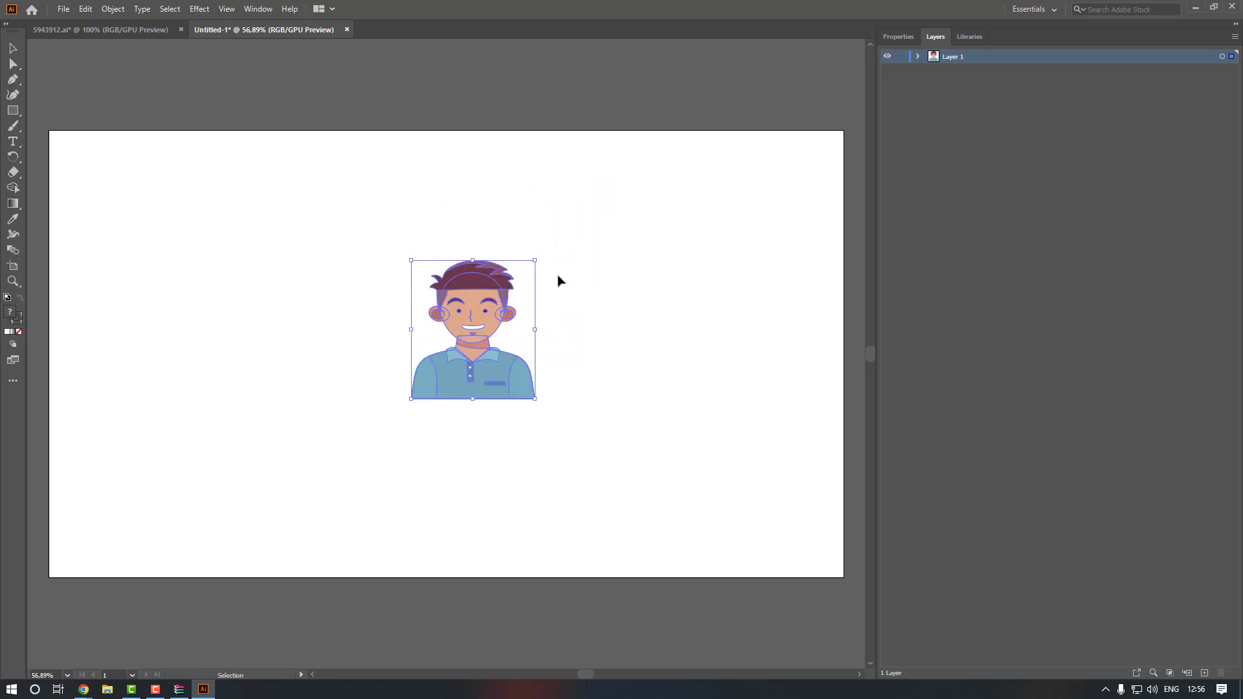
key(ctrl+z)
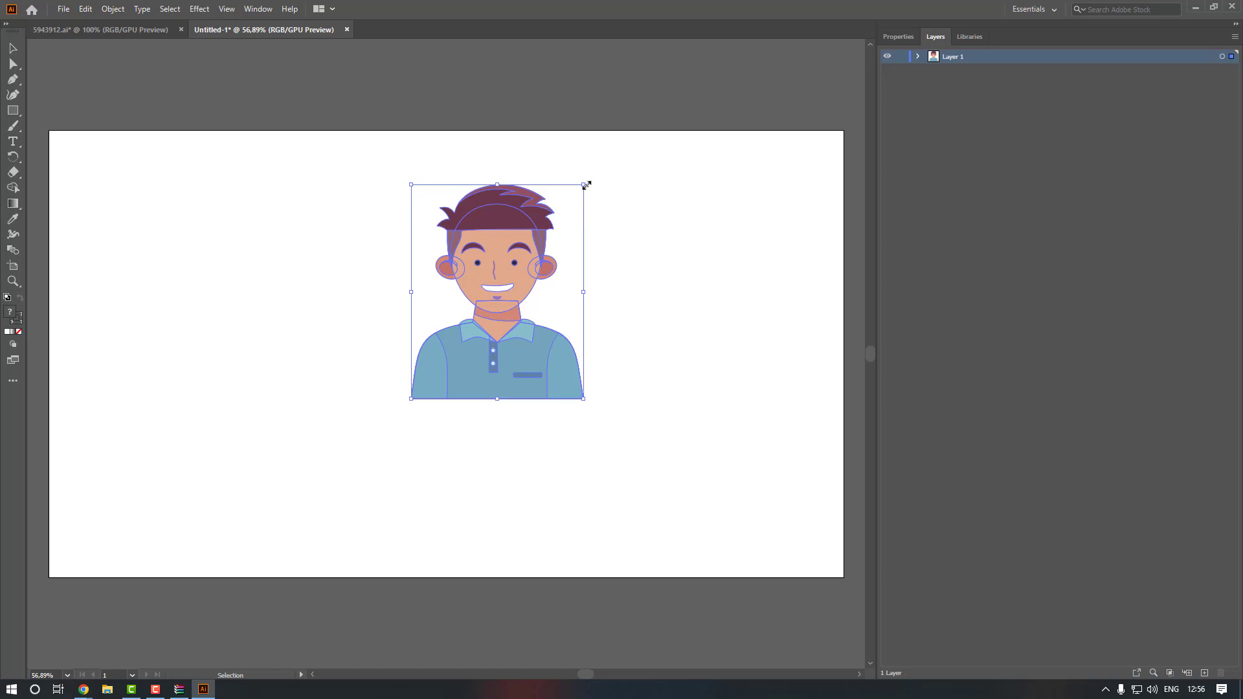
drag(411, 398, 181, 580)
drag(584, 185, 637, 158)
click(503, 609)
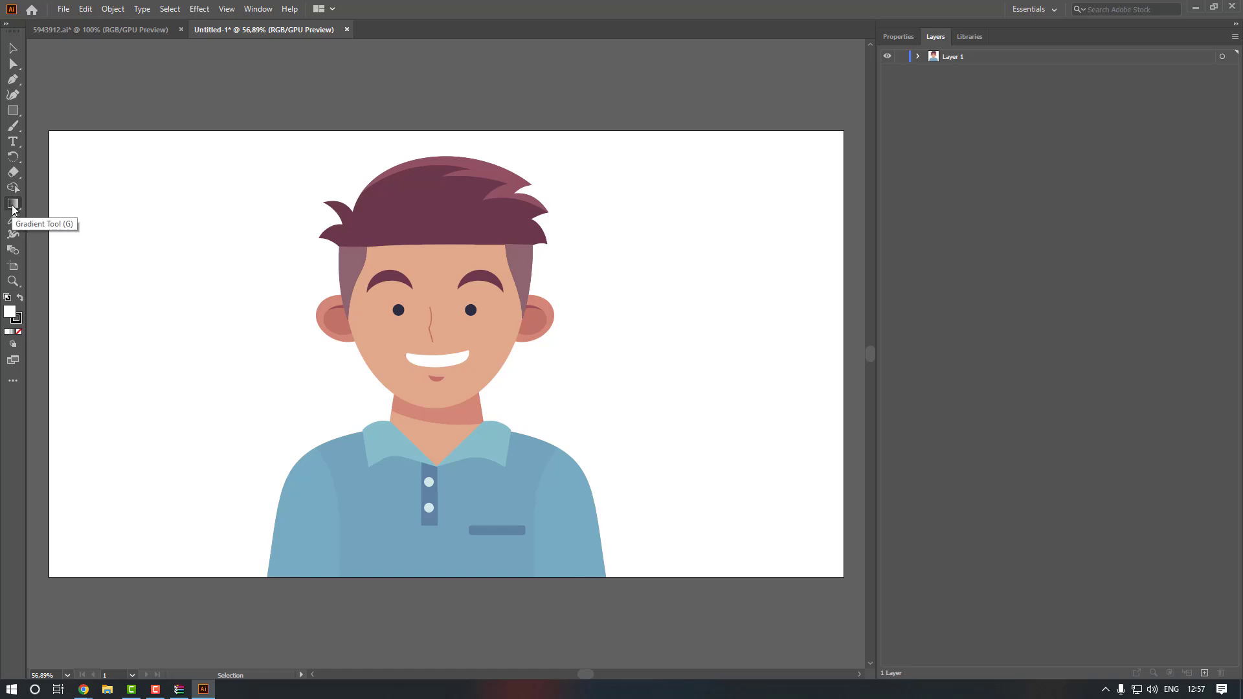
- Examine which body parts the nested groups of Layer 1 contain by toggling the visibility of the head, body and neck groups
key(g)
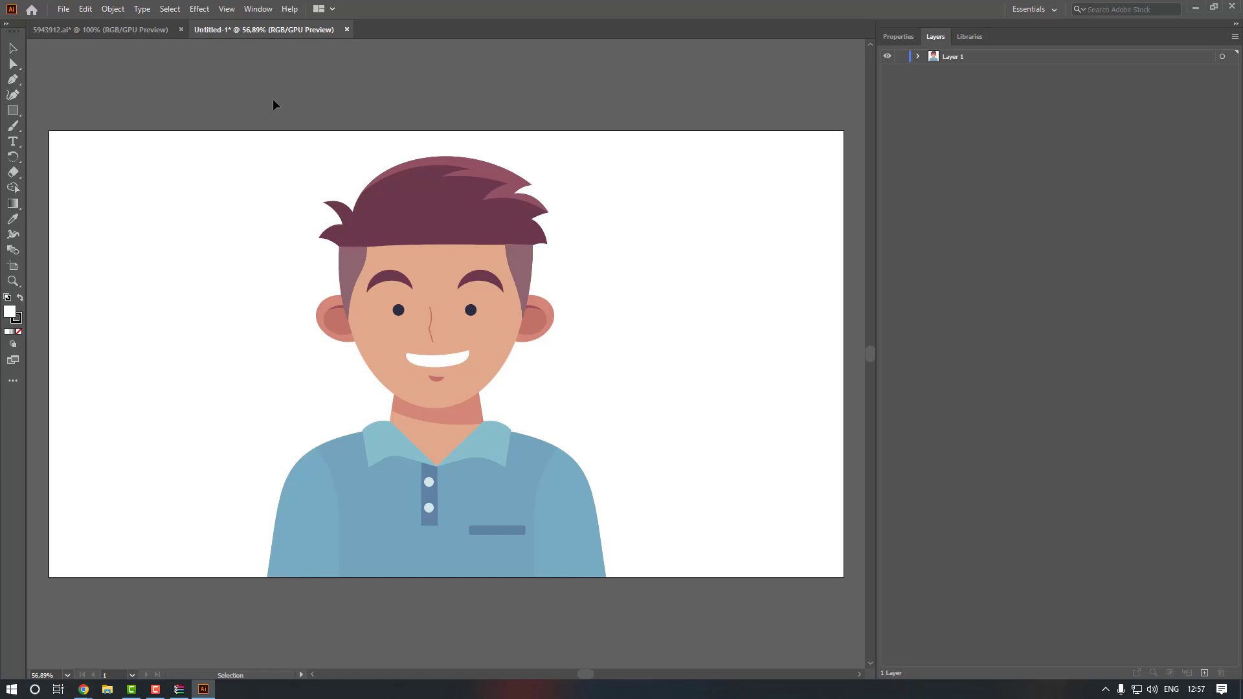
click(918, 57)
click(932, 71)
click(888, 97)
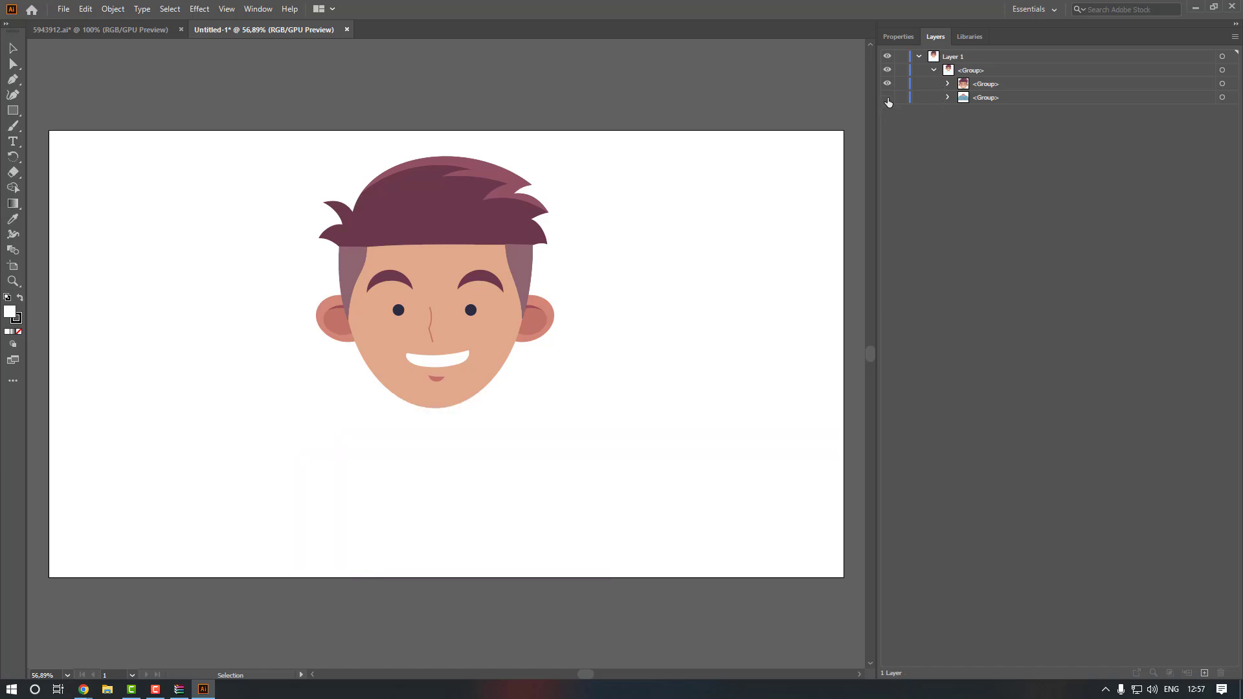
click(887, 97)
click(887, 83)
click(887, 84)
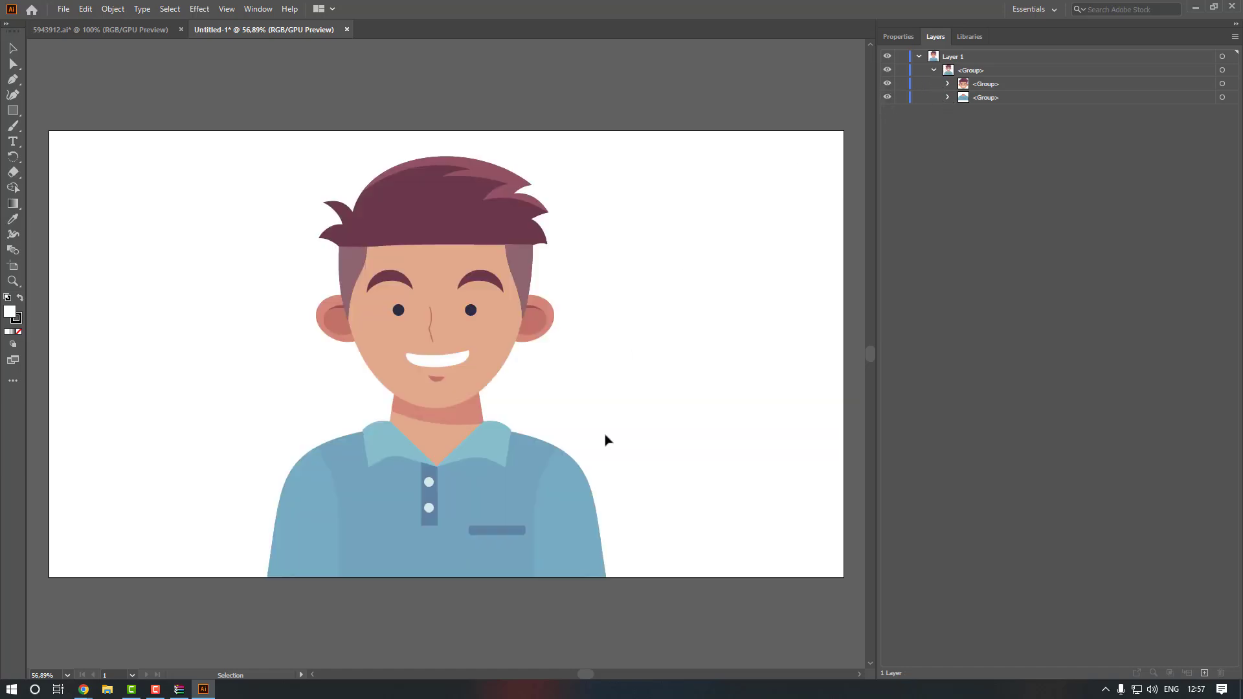
click(947, 97)
click(888, 123)
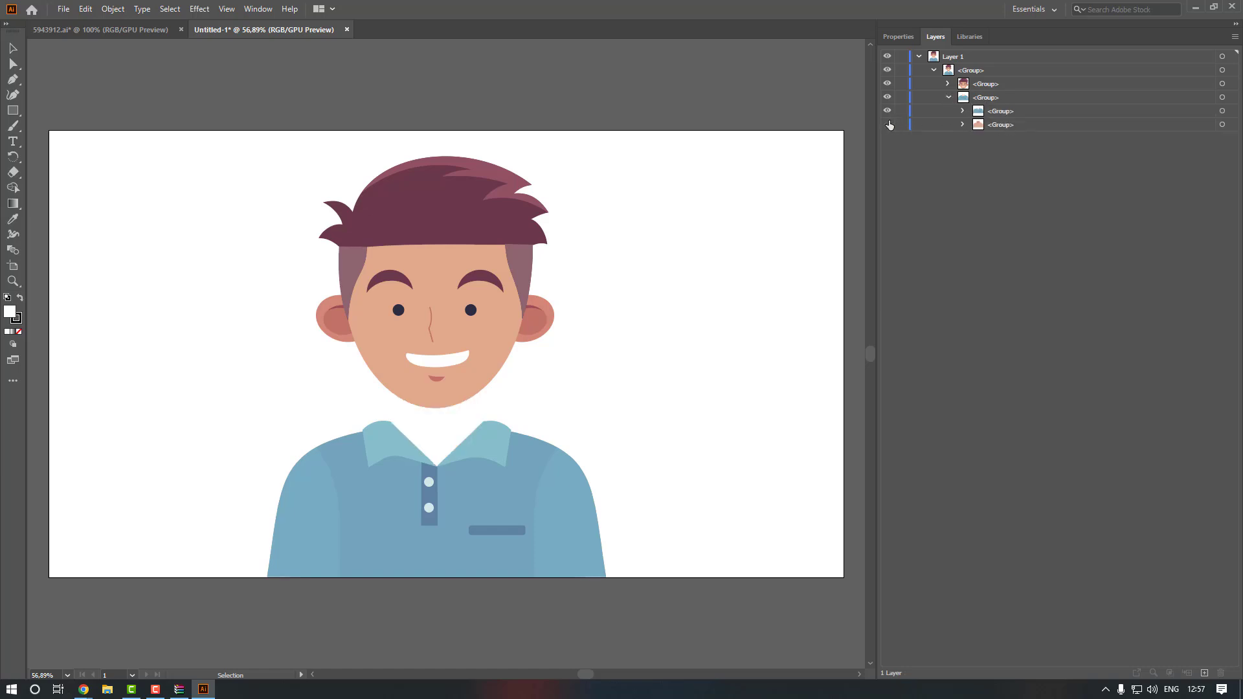
click(889, 123)
click(888, 124)
click(888, 124)
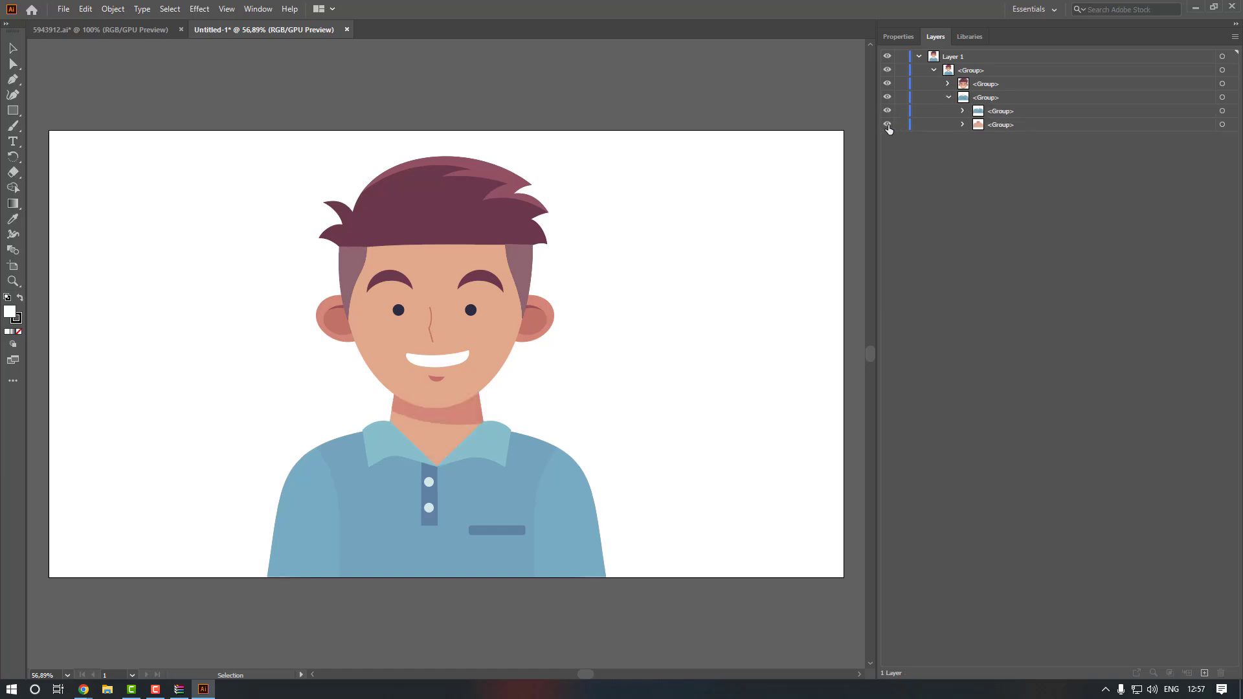
- Add a new layer and move the group holding the neck and bare torso out of Layer 1 into it
click(1206, 678)
click(1008, 140)
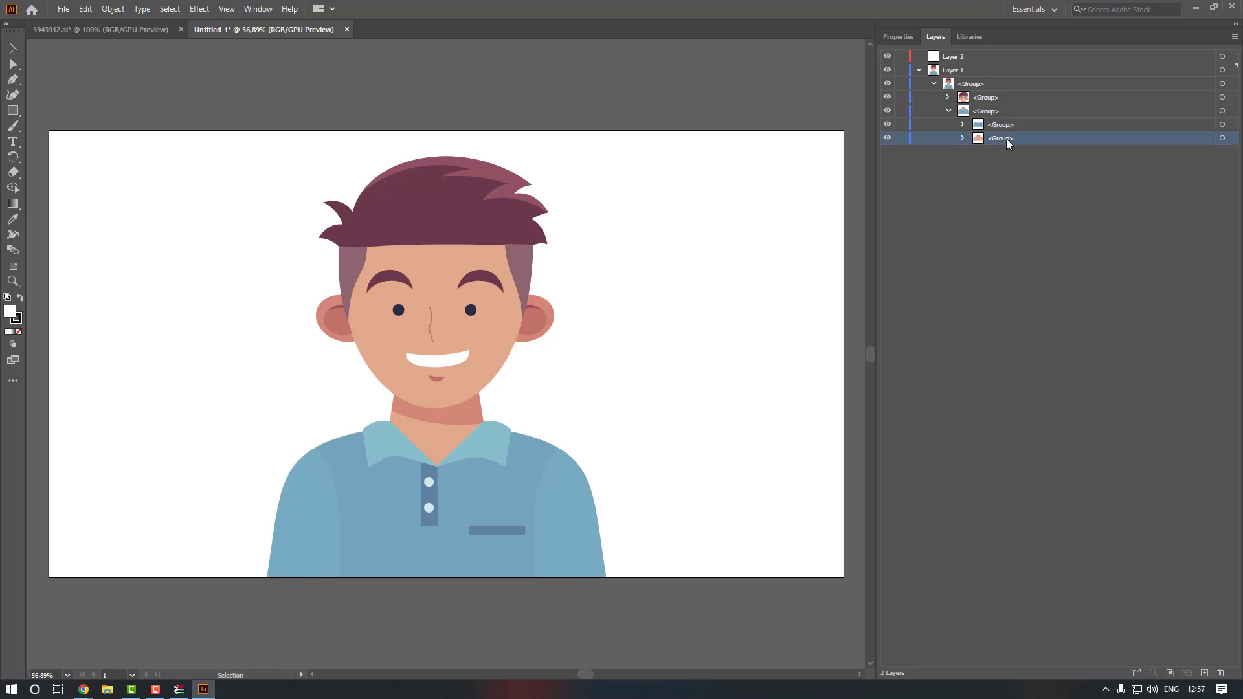
click(1221, 138)
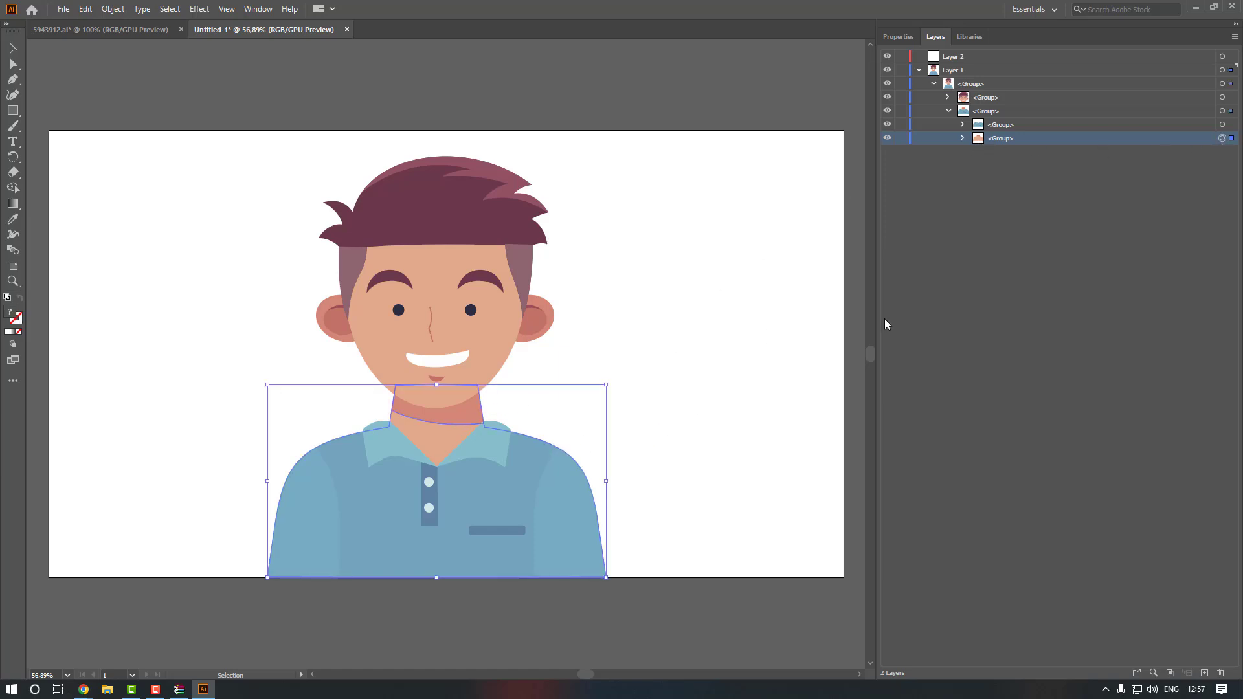
drag(1003, 138, 960, 59)
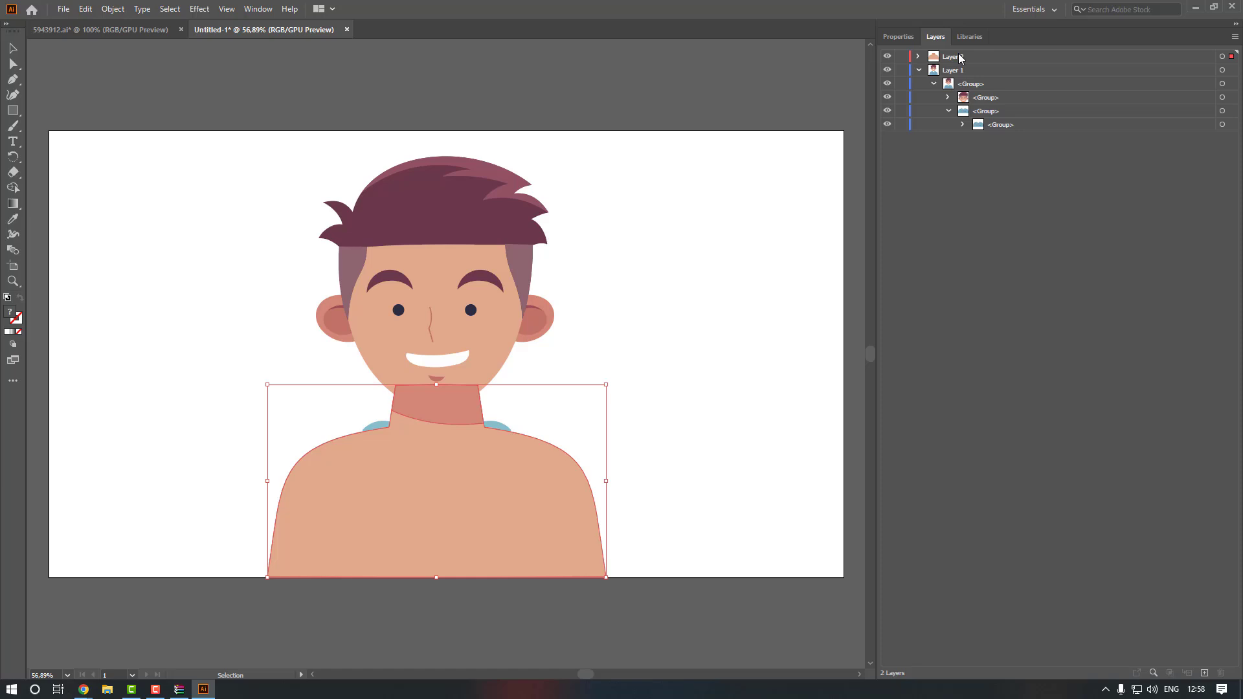
- Rename the layer with the neck artwork as Neck and place it beneath Layer 1
double_click(960, 57)
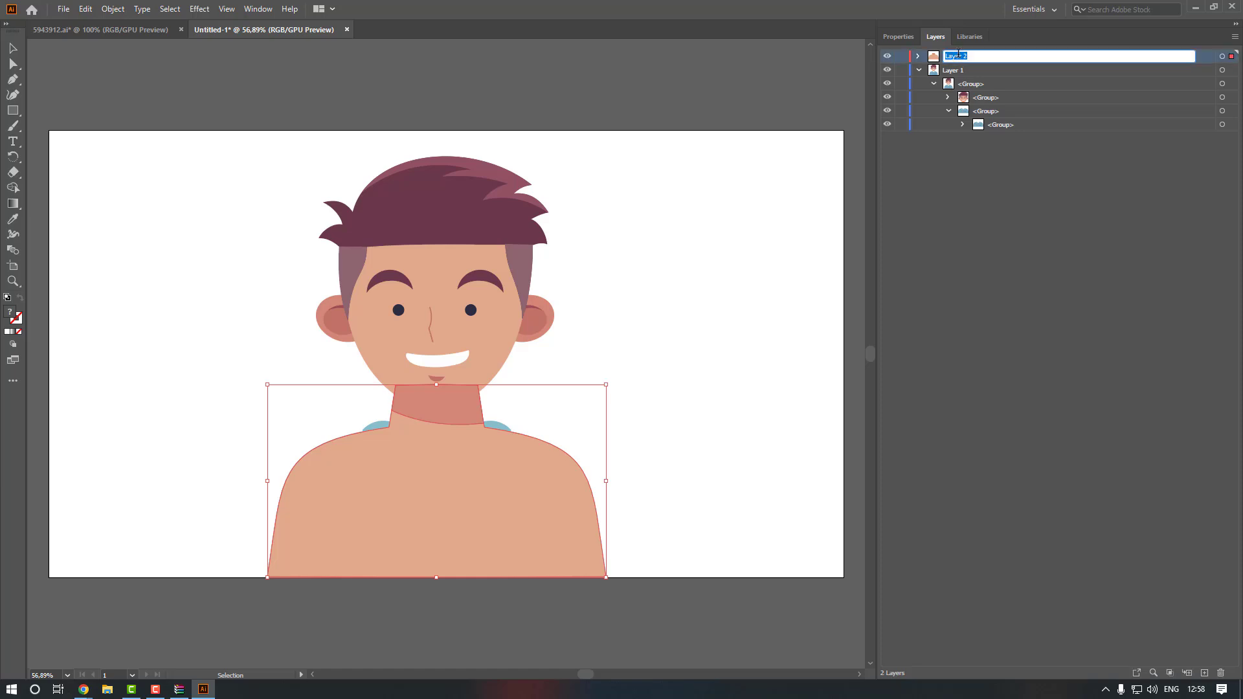
text(Neck)
key(Return)
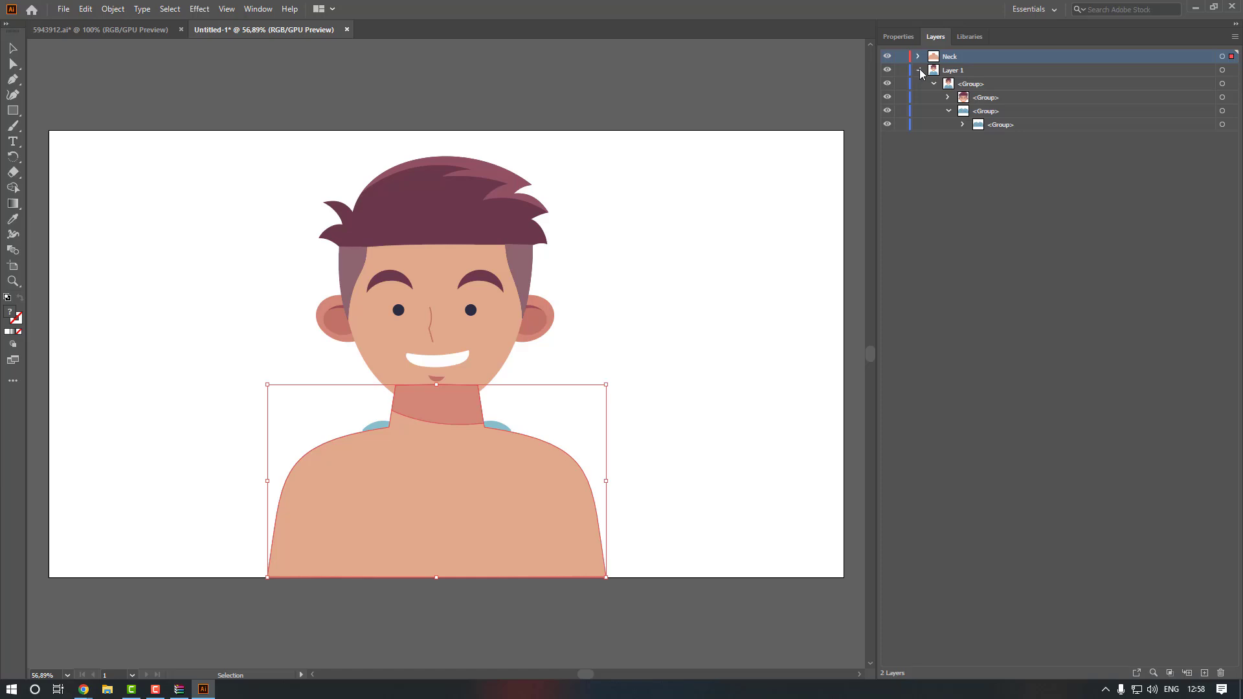
click(919, 69)
drag(948, 57, 951, 100)
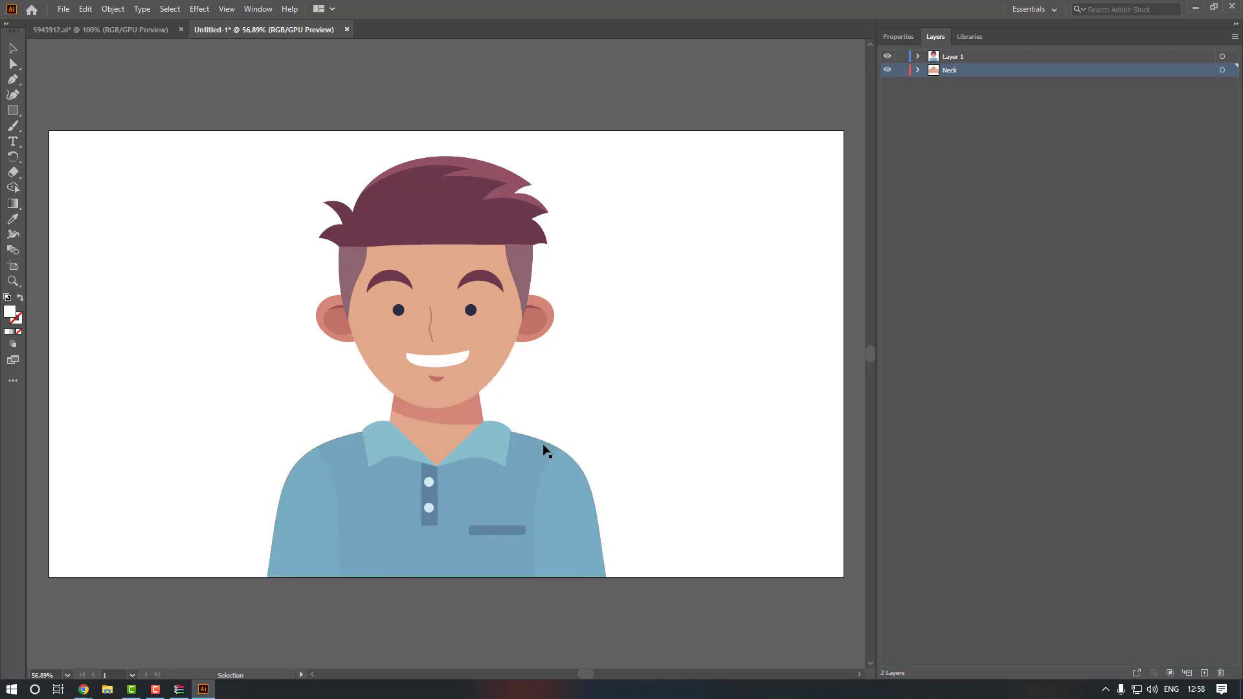
- Add a new layer directly above Neck and move the blue polo shirt group from Layer 1 into it
click(918, 57)
click(910, 110)
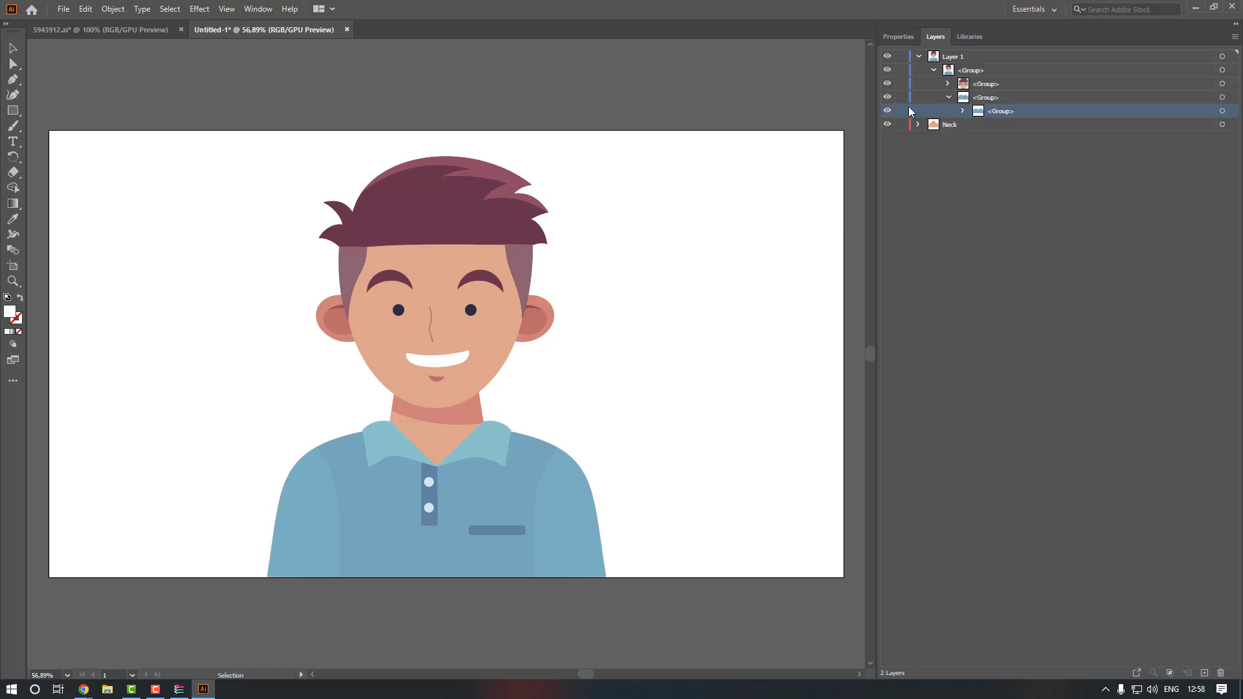
click(887, 110)
click(886, 110)
click(944, 127)
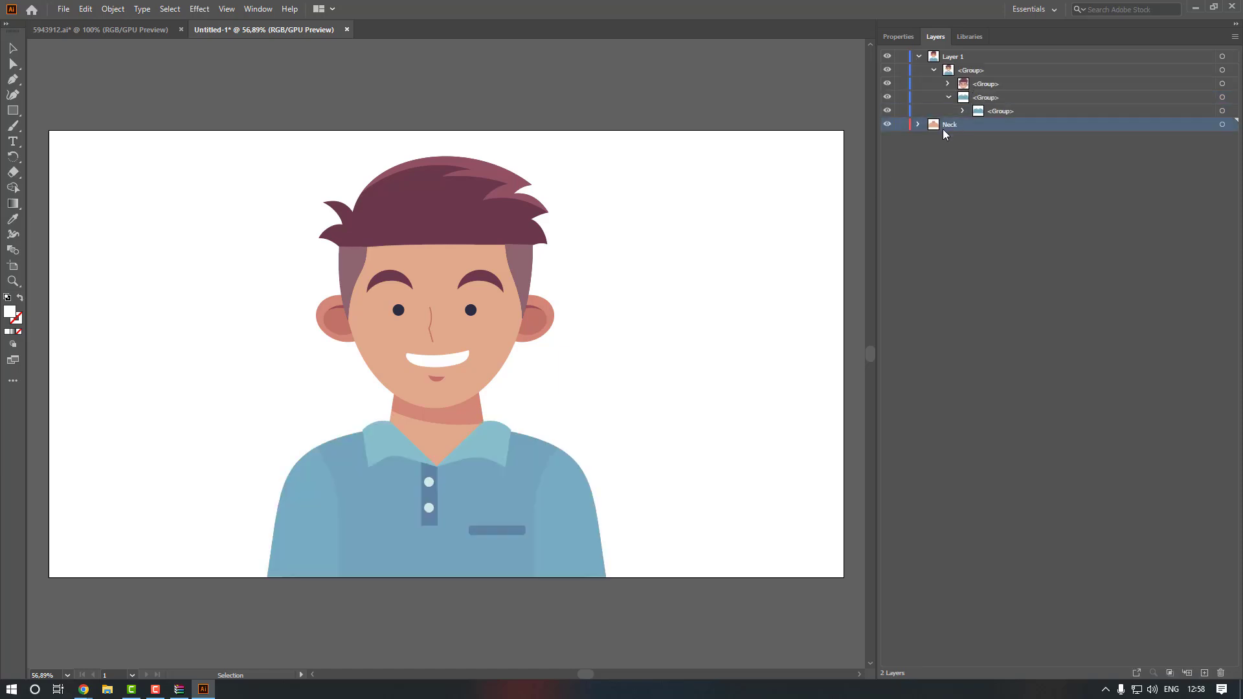
click(1204, 673)
click(999, 111)
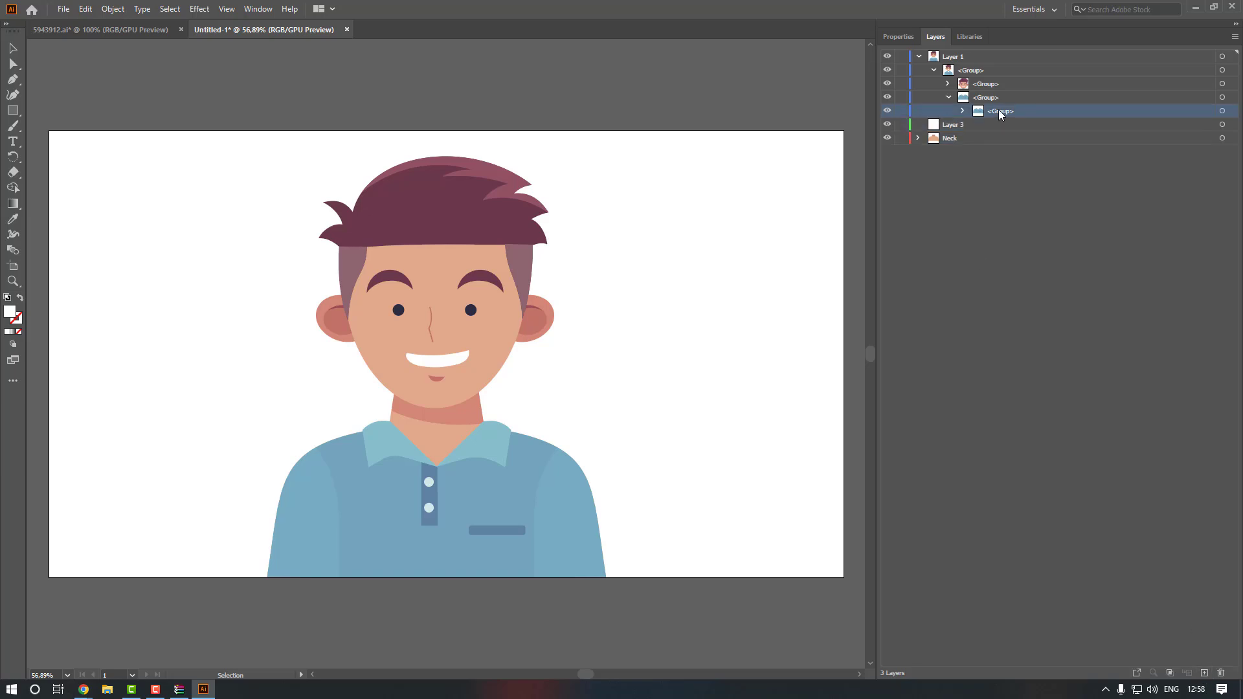
click(887, 110)
click(886, 110)
drag(993, 113, 959, 124)
- Rename the layer containing the shirt artwork as Body
double_click(953, 96)
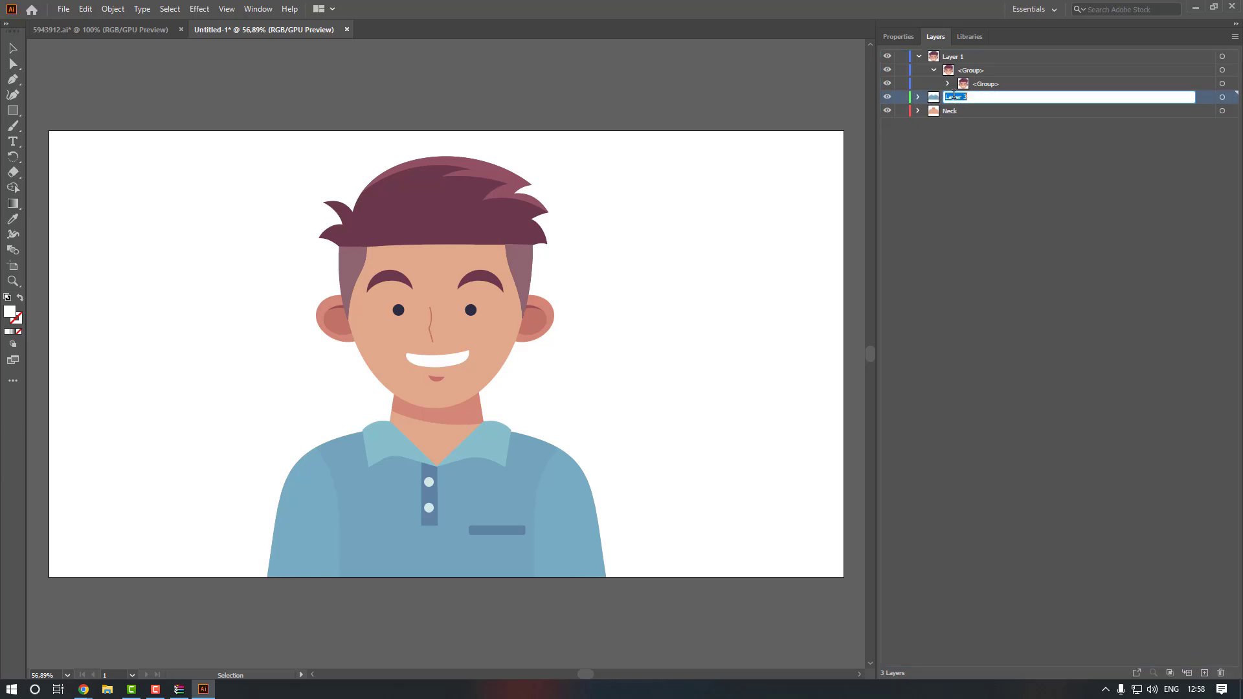
text(Body)
key(Return)
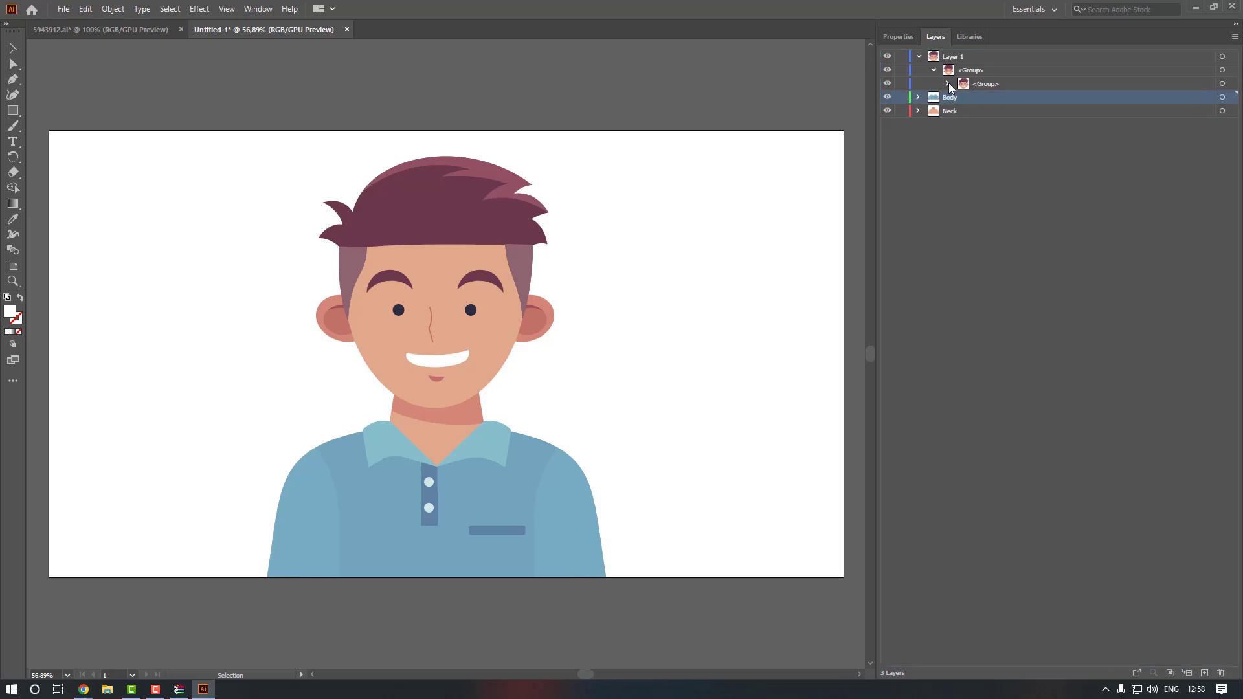
- Expand the head group in Layer 1 and add two new empty layers above Body
click(947, 84)
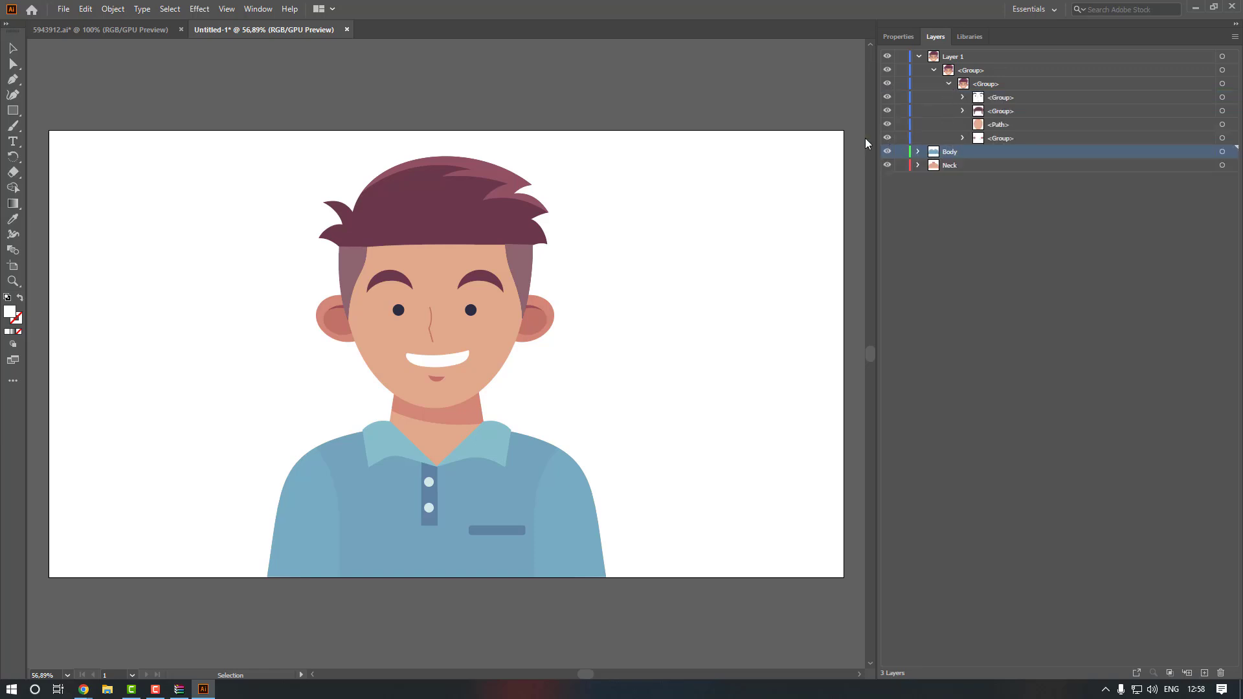
click(1204, 673)
click(1205, 673)
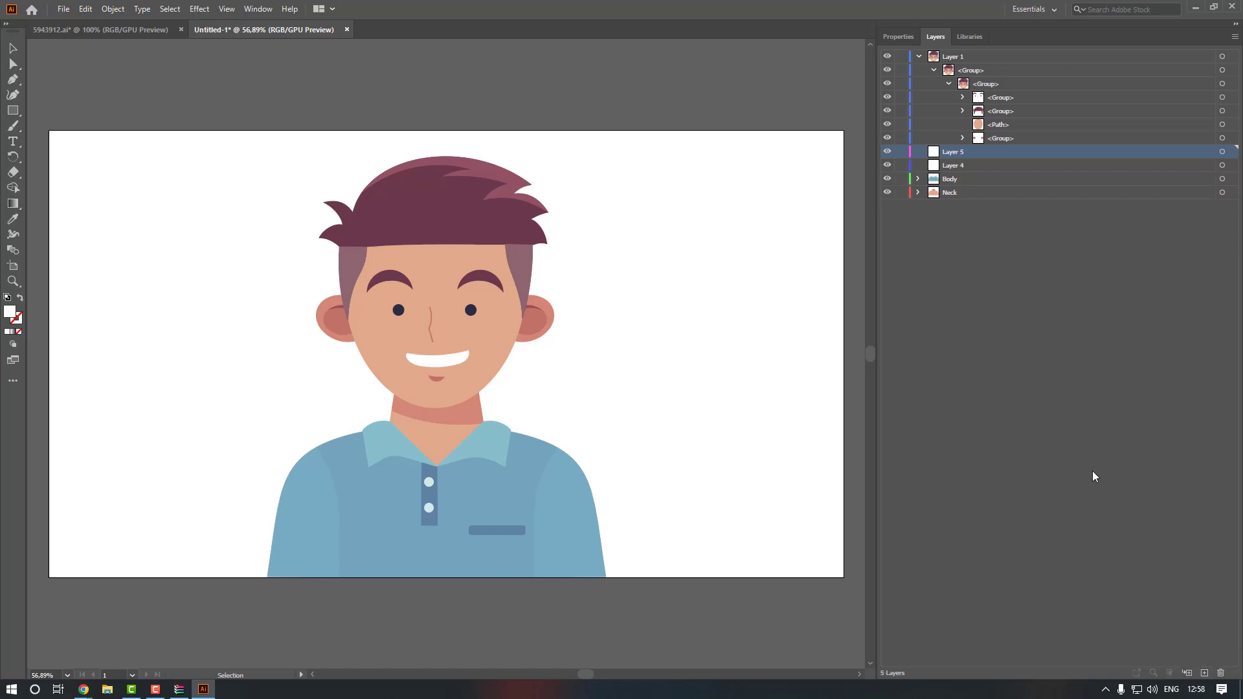
- Rename the two empty layers above Body as Ear_Right for the lower one and Ear-Left for the upper one
double_click(956, 166)
text(Ear)
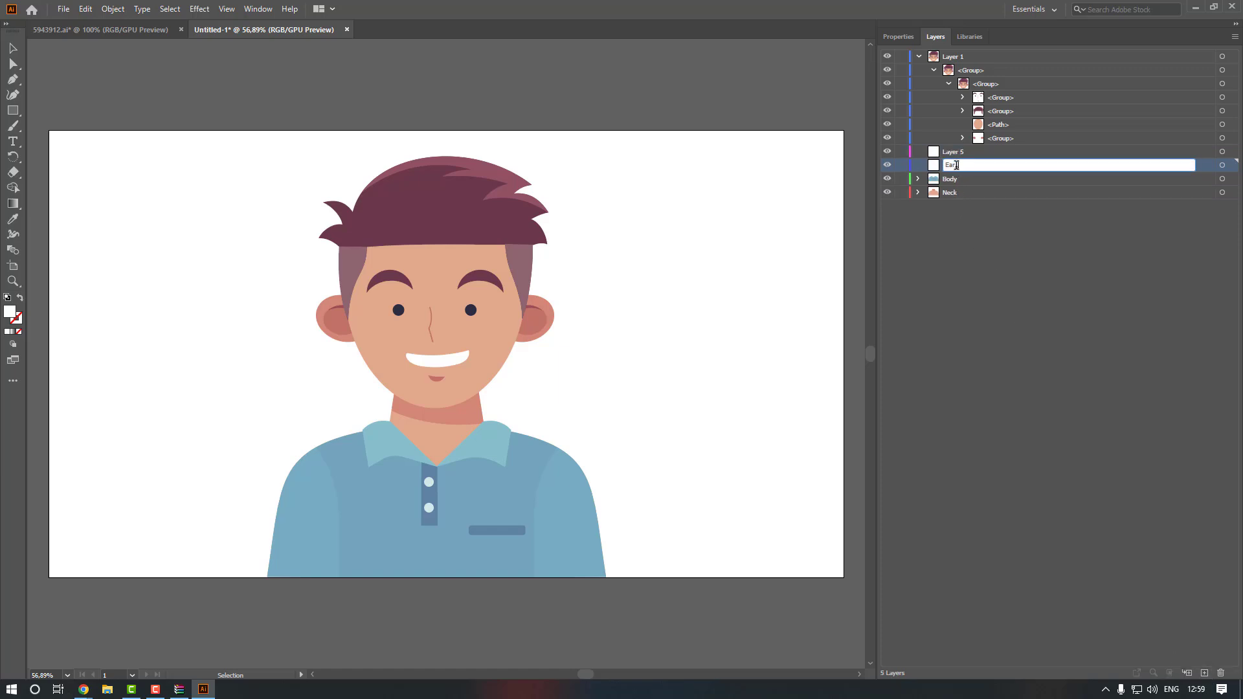
text(_Right)
key(Return)
double_click(954, 151)
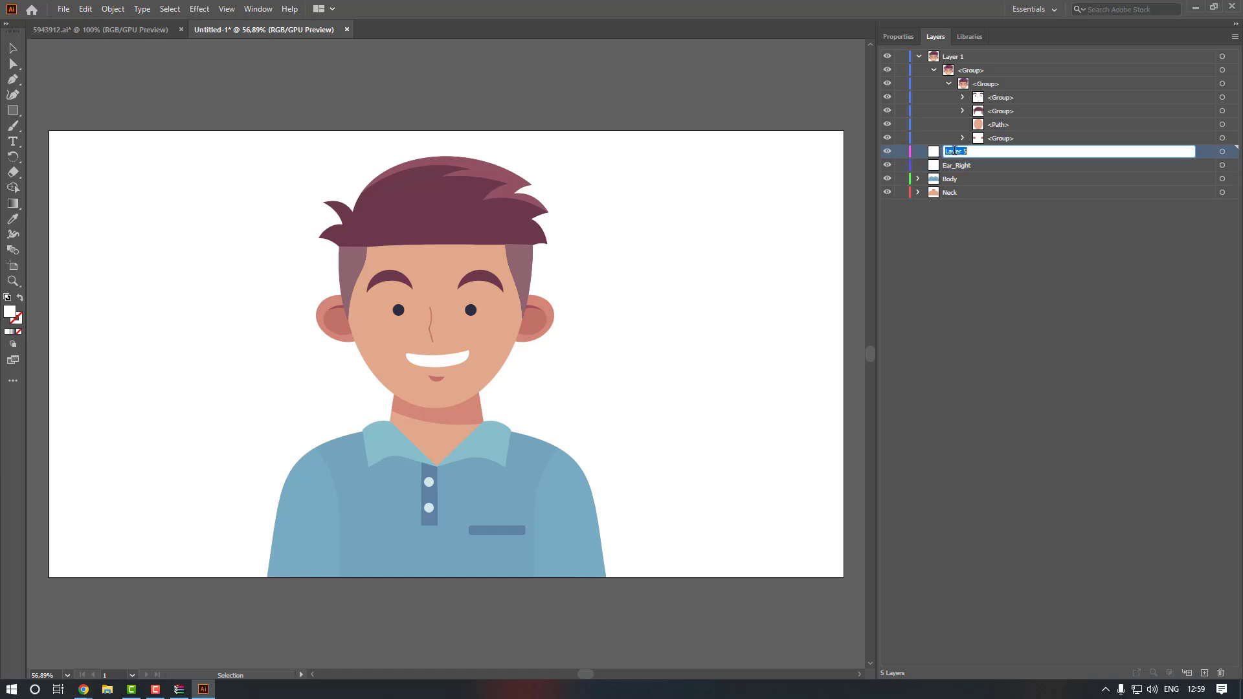
text(Ear_Left)
key(Return)
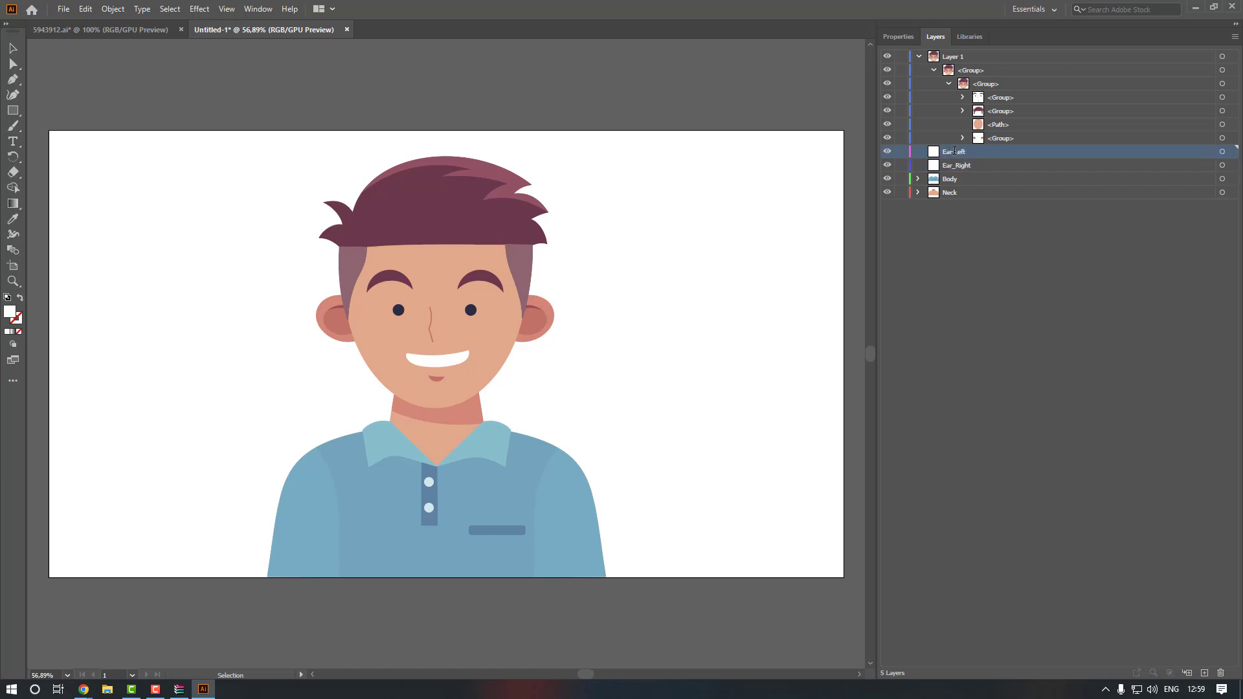
- Expand the ears group in Layer 1 and move each ear's group into its matching Ear_Right or Ear-Left layer
click(962, 139)
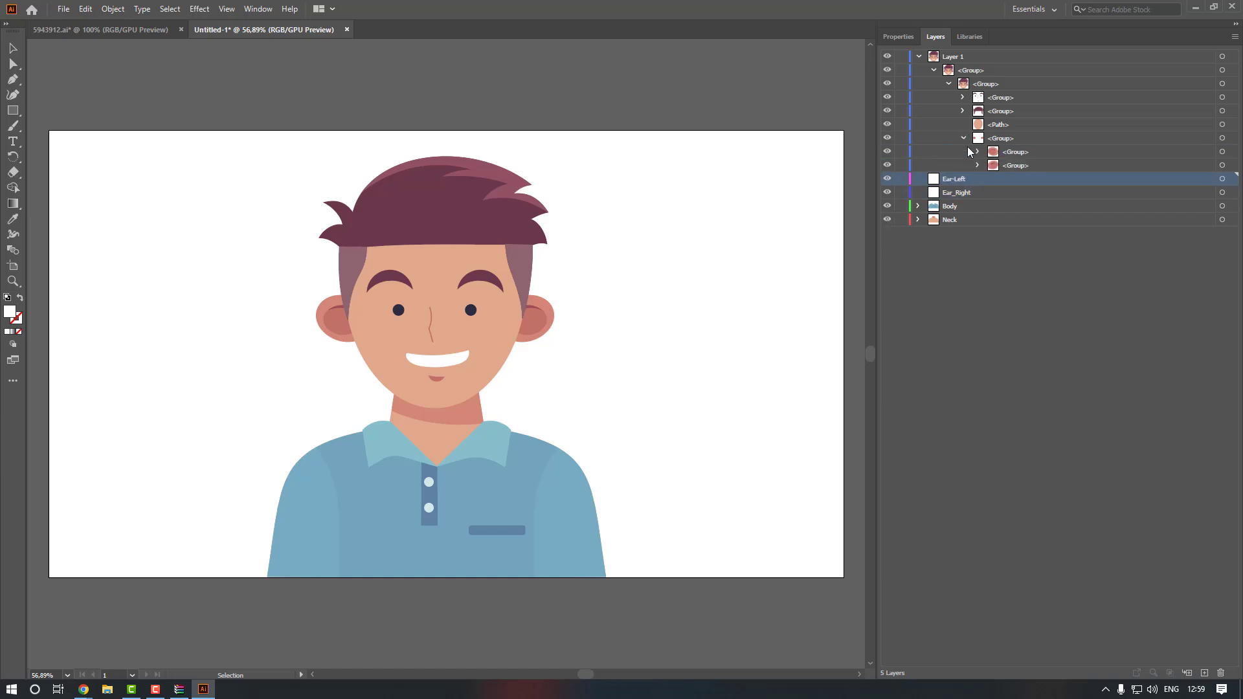
click(997, 166)
click(887, 165)
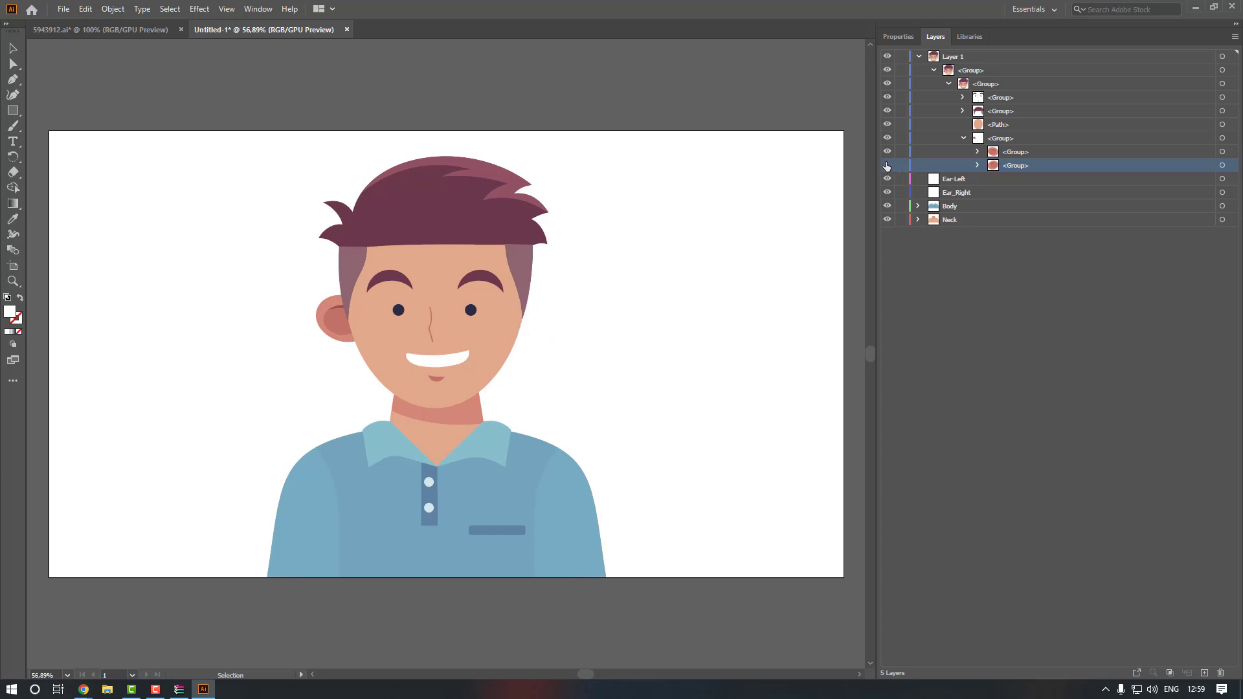
click(887, 165)
drag(1014, 166, 967, 166)
click(886, 151)
click(887, 151)
- Add a new layer directly above Ear-Left and move the face shape path from Layer 1 into it
click(887, 124)
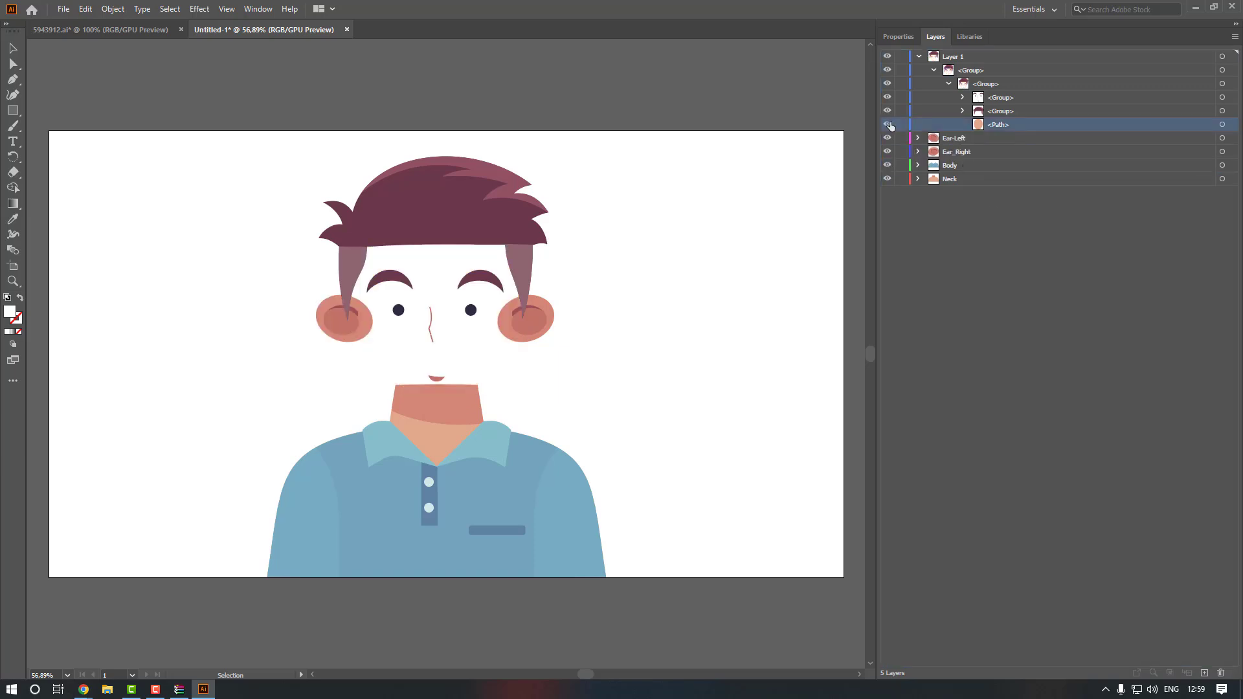
click(887, 124)
click(888, 124)
click(887, 124)
click(962, 139)
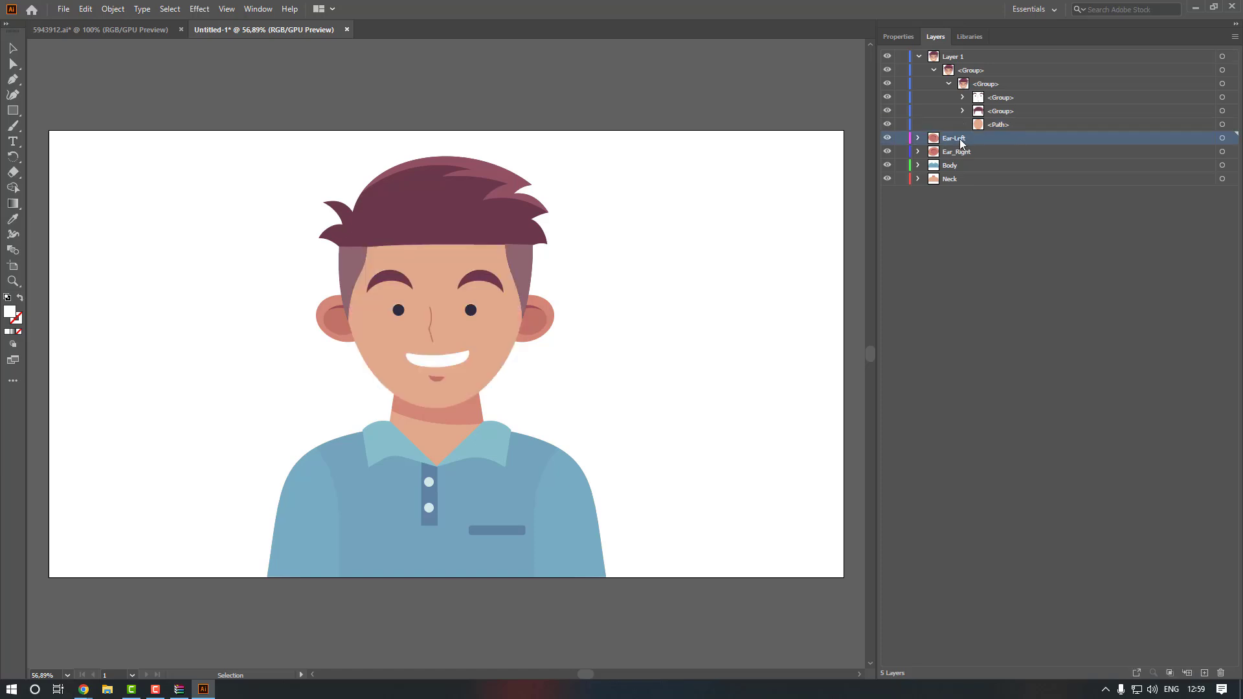
click(1204, 673)
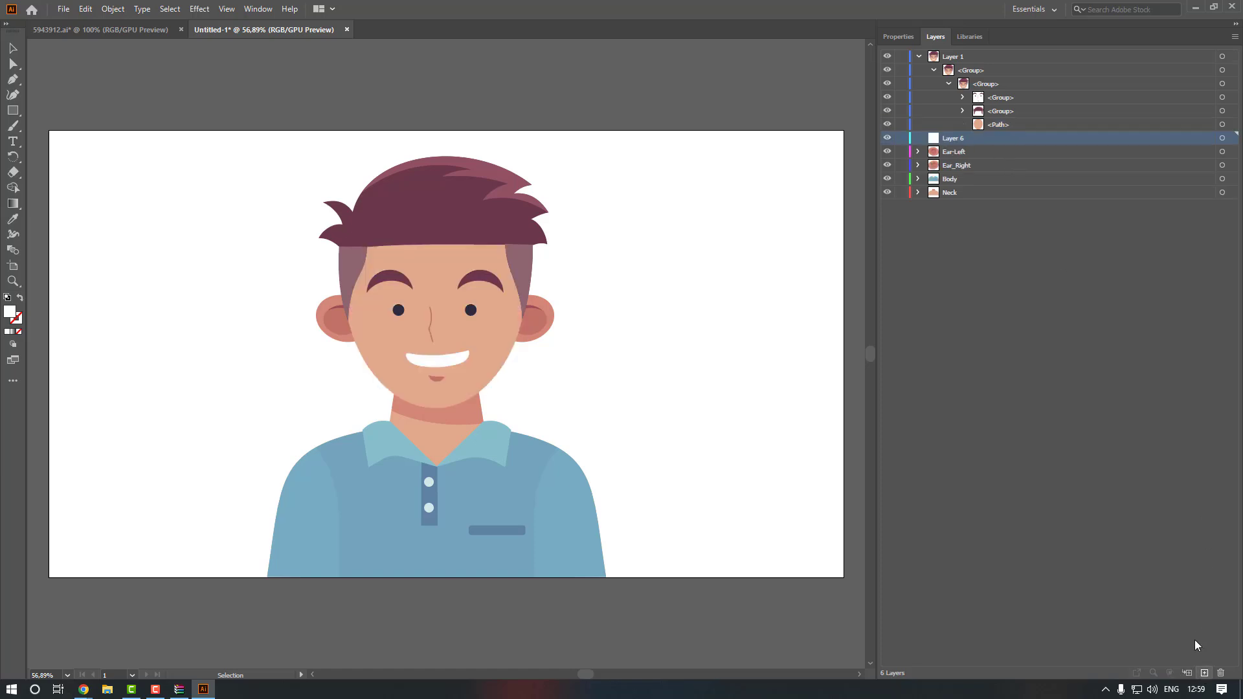
click(995, 124)
drag(999, 126, 965, 137)
- Rename the layer containing the face shape as Head
double_click(957, 124)
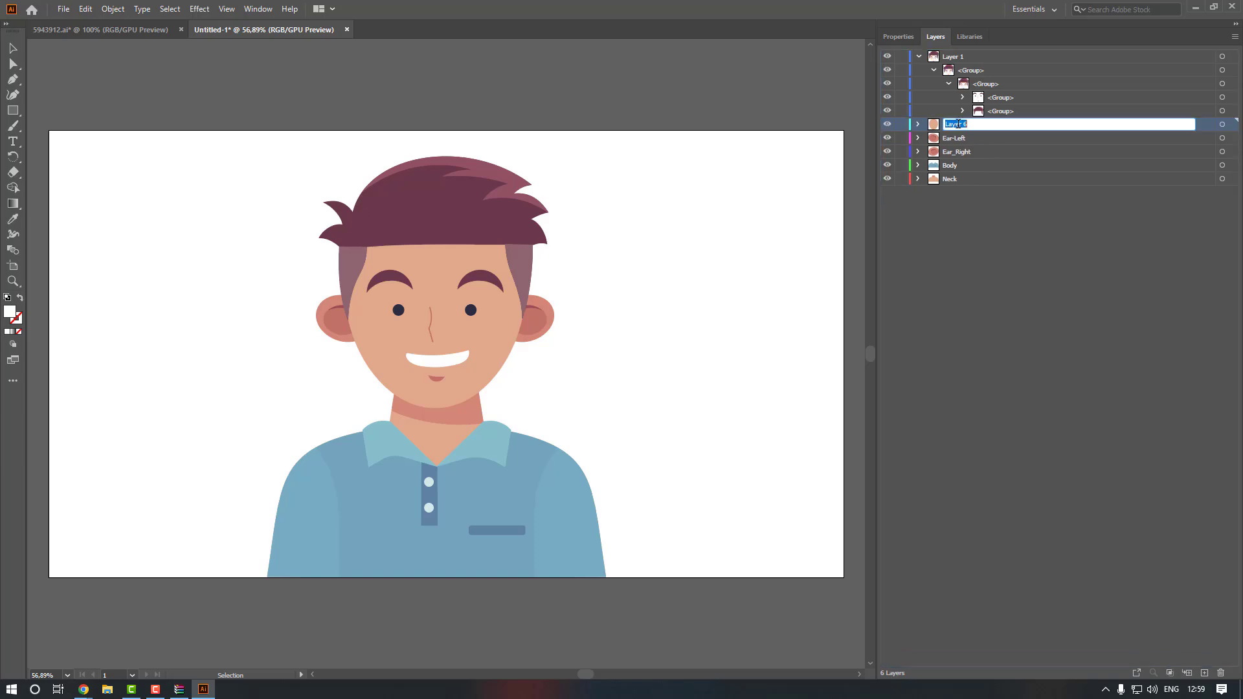
text(Head)
key(Return)
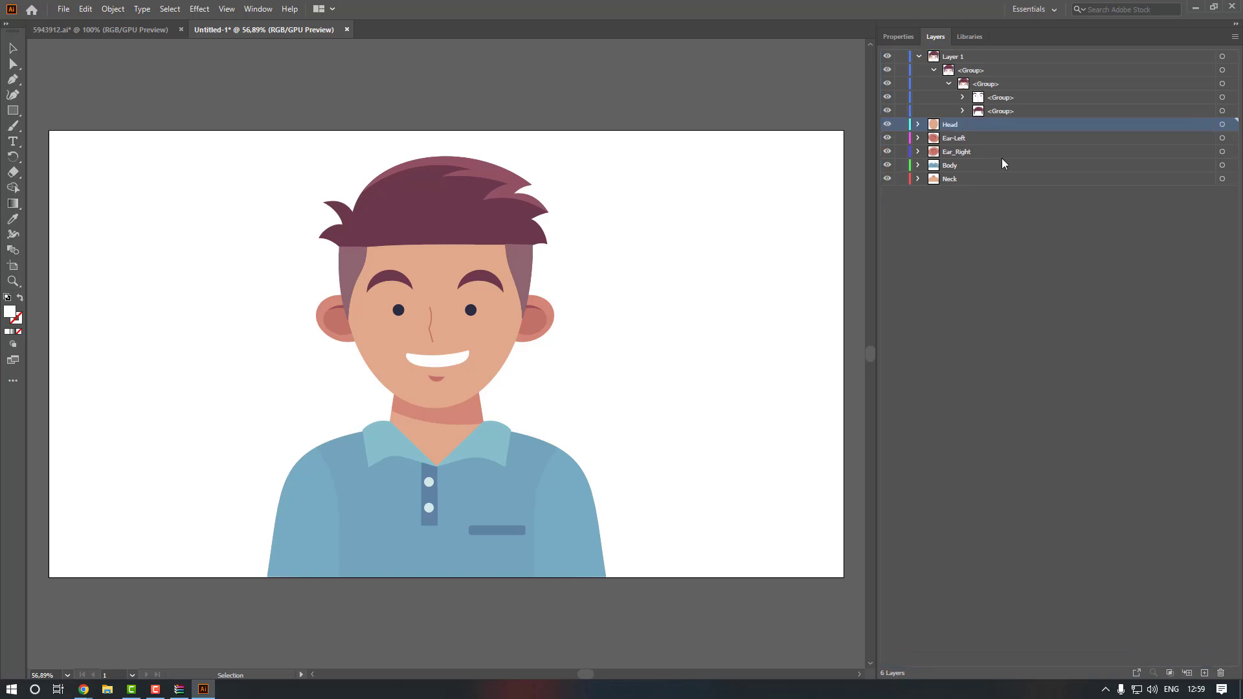
- Add a layer named Hair directly above Head and move the hair group from Layer 1 into it
click(887, 111)
click(887, 111)
click(951, 125)
click(1201, 671)
double_click(952, 125)
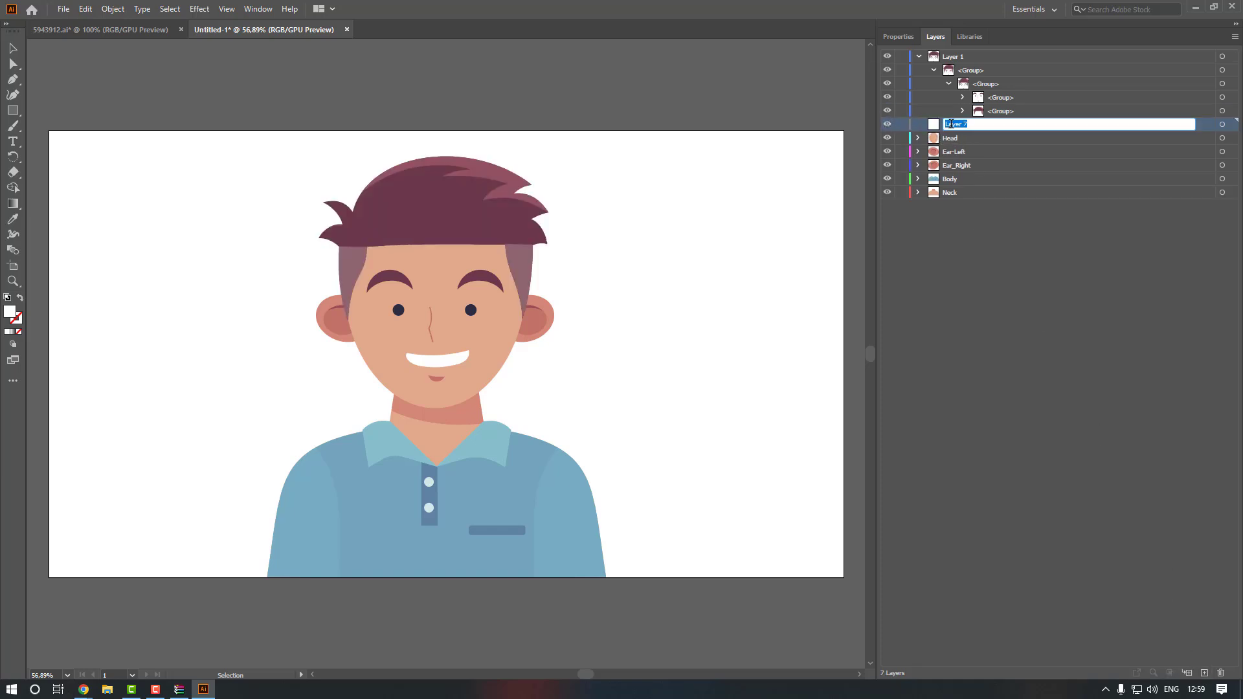
text(Hair)
key(Return)
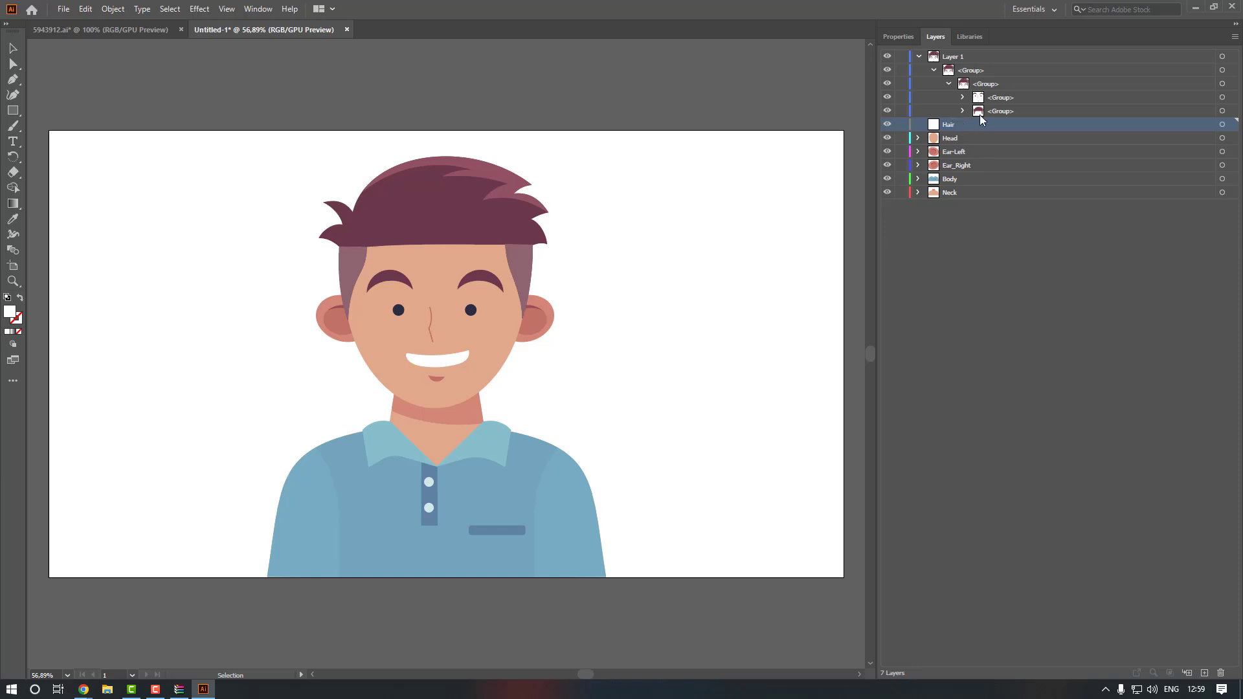
drag(980, 114, 958, 125)
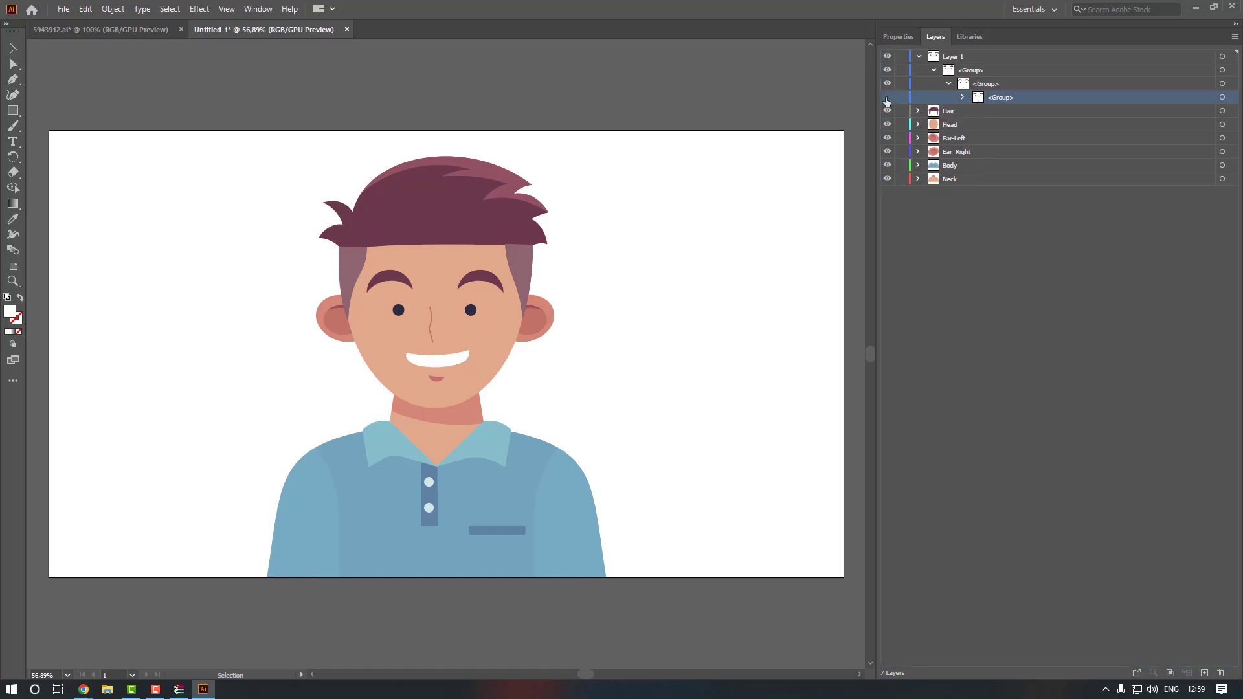
- Check the facial features group by toggling its visibility and add four empty layers directly above Hair
click(887, 97)
click(887, 97)
click(957, 111)
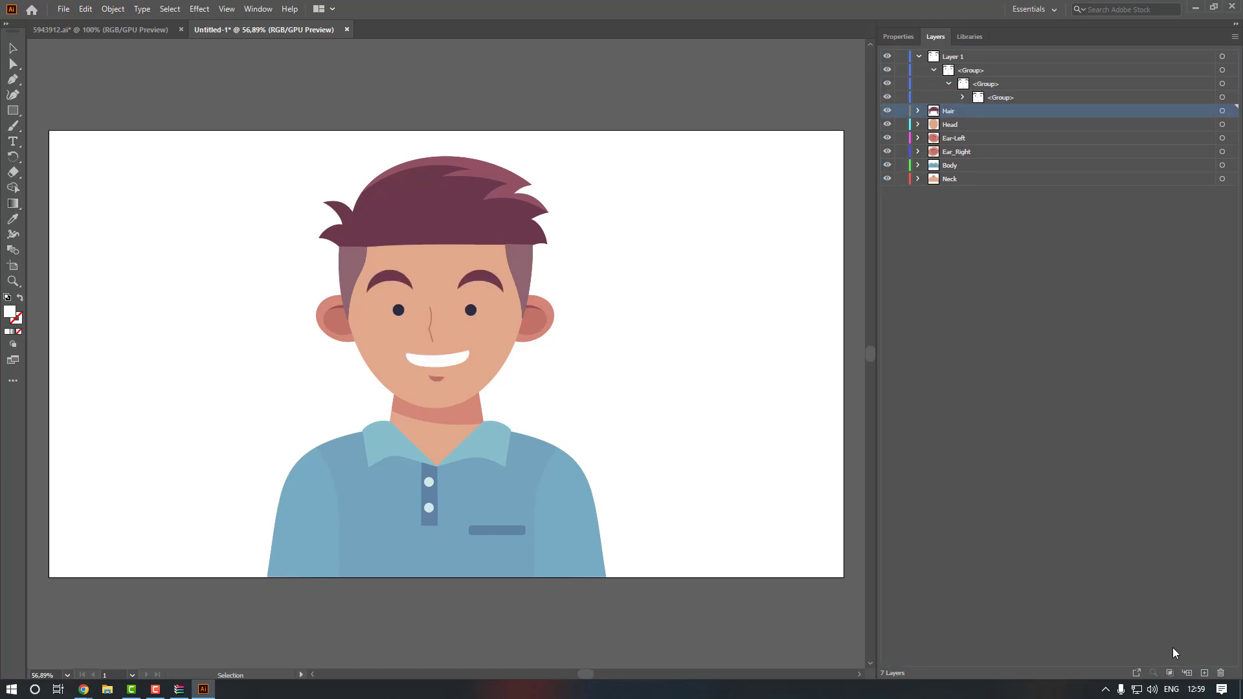
click(1204, 673)
click(1204, 673)
click(1204, 673)
click(1204, 673)
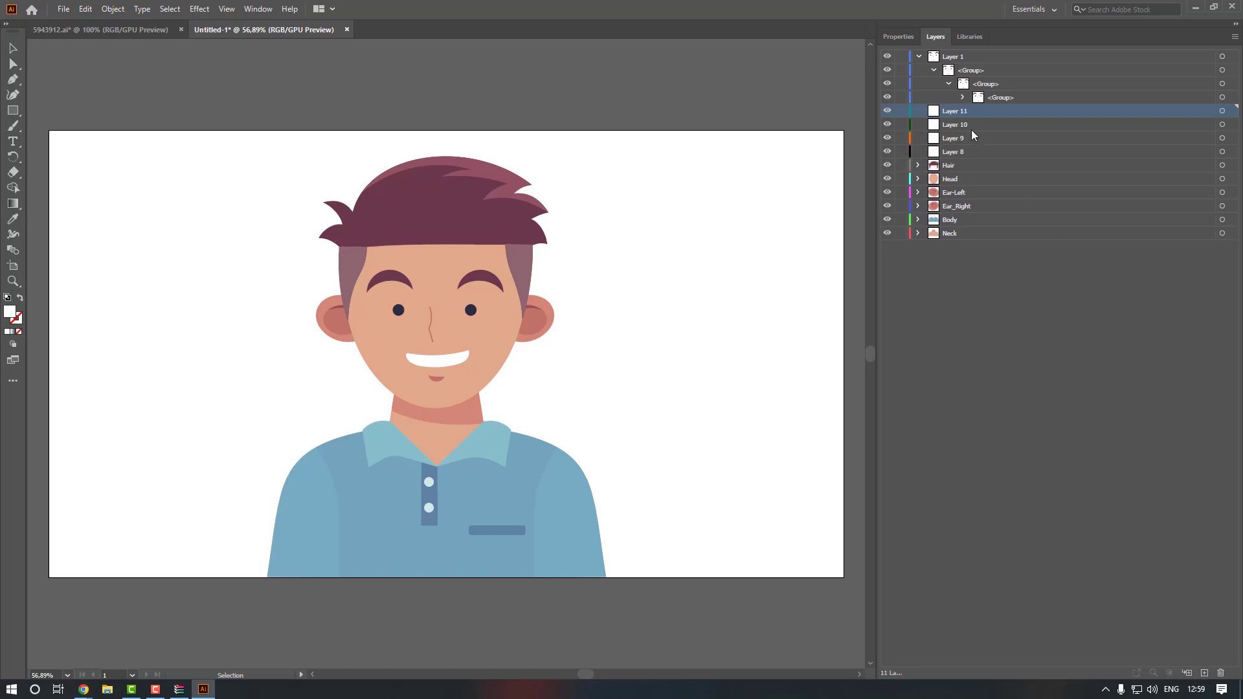
- Expand the facial features group, identify the eyebrows group, and rename Layer 8 as Eyebrow_Left and Layer 9 as Eyebrow_right
click(963, 98)
click(1004, 165)
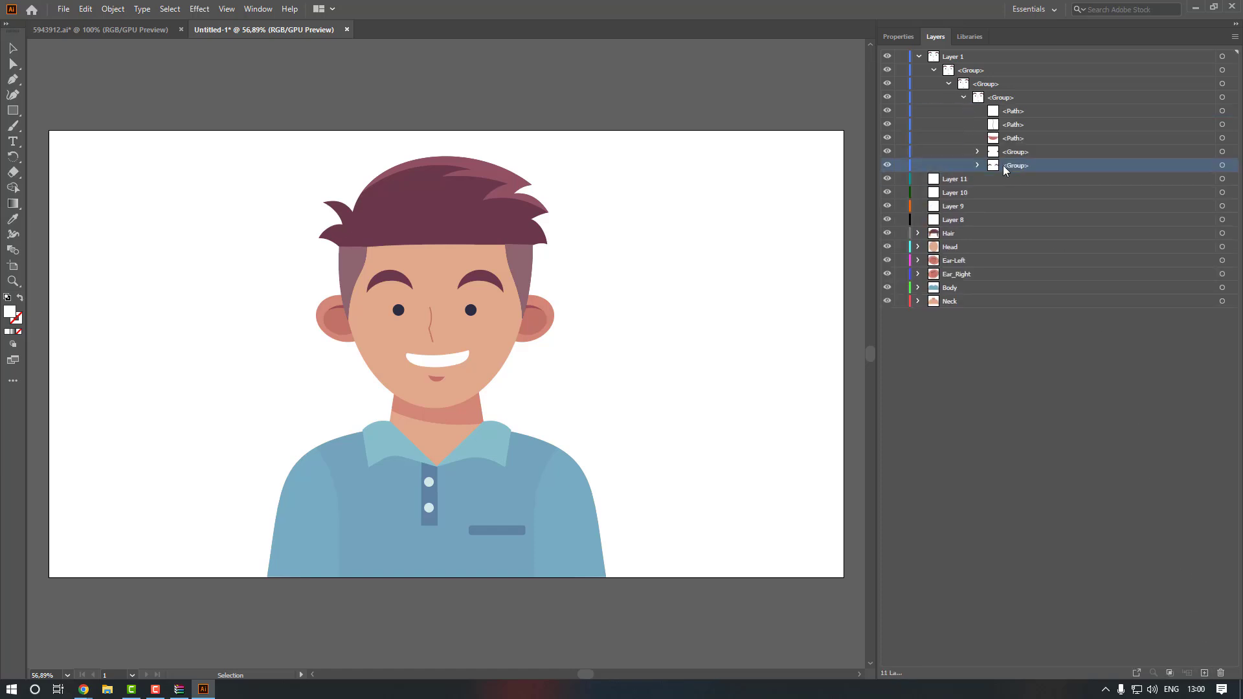
click(886, 165)
click(887, 165)
double_click(959, 219)
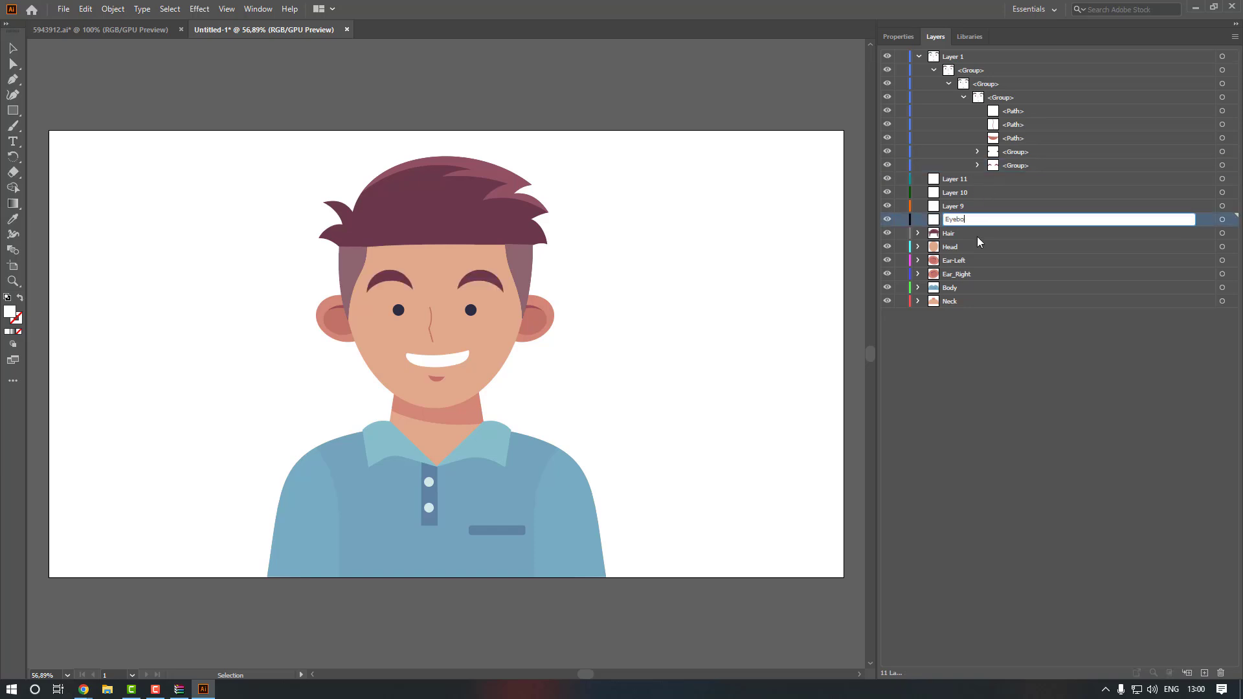
text(Eyebrow_Left)
double_click(952, 206)
text(E)
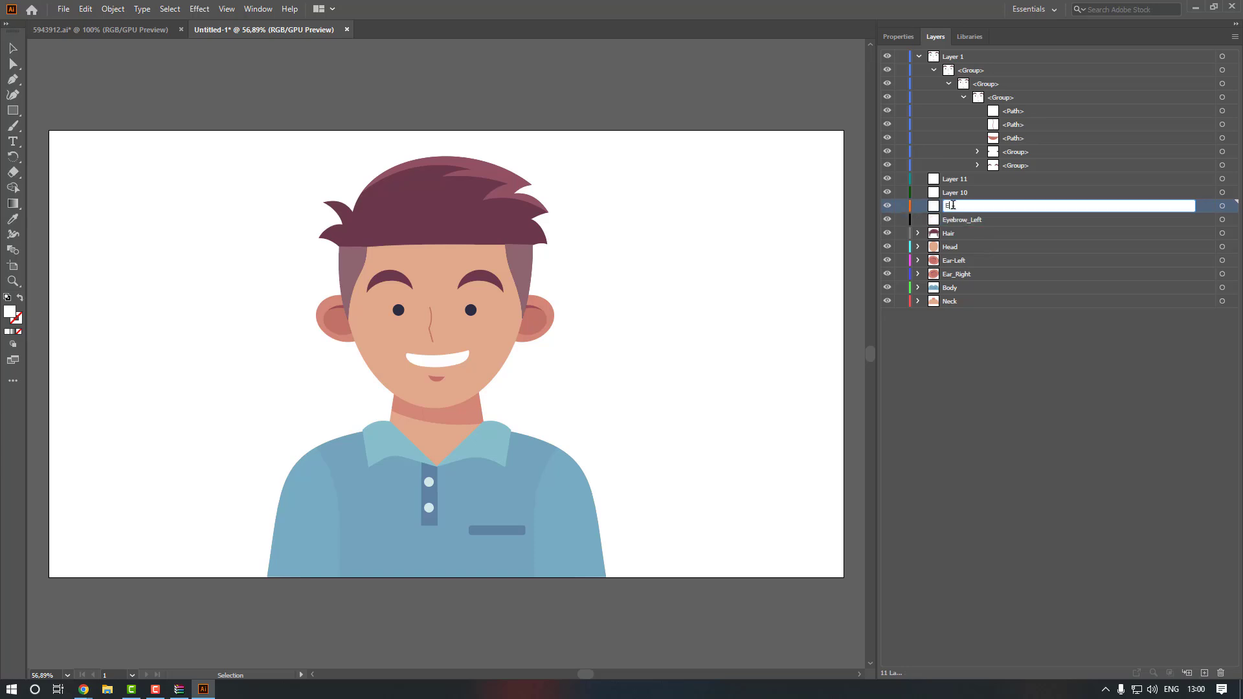
text(yebrow_right)
key(Return)
- Expand the eyebrows group and move the eyebrow on the image's left into Eyebrow_Left and the other into Eyebrow_right
click(978, 166)
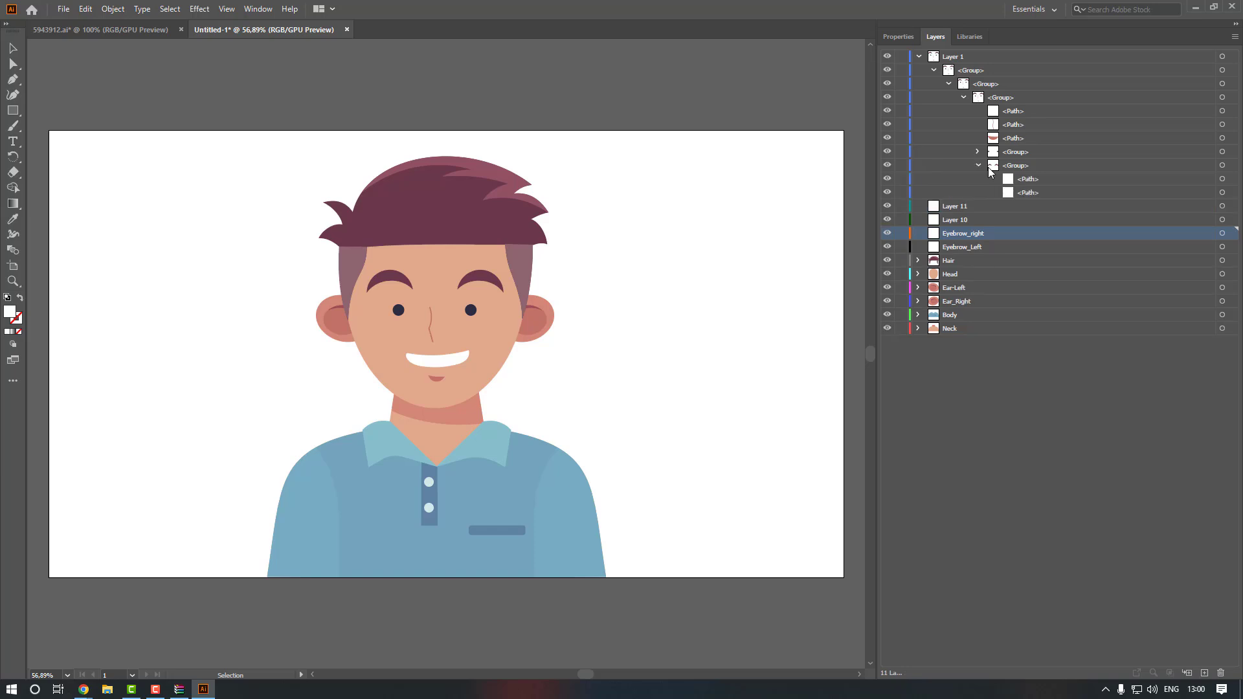
click(1220, 194)
click(1223, 193)
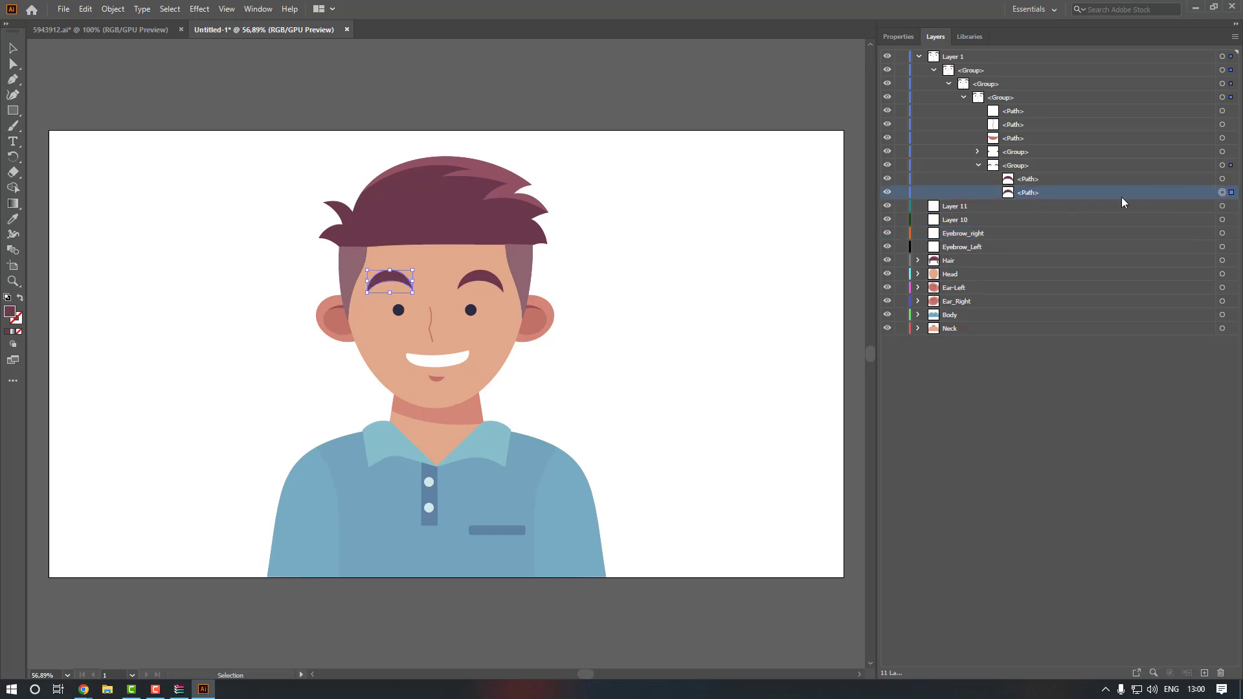
drag(1047, 195, 984, 248)
click(1034, 179)
click(1221, 179)
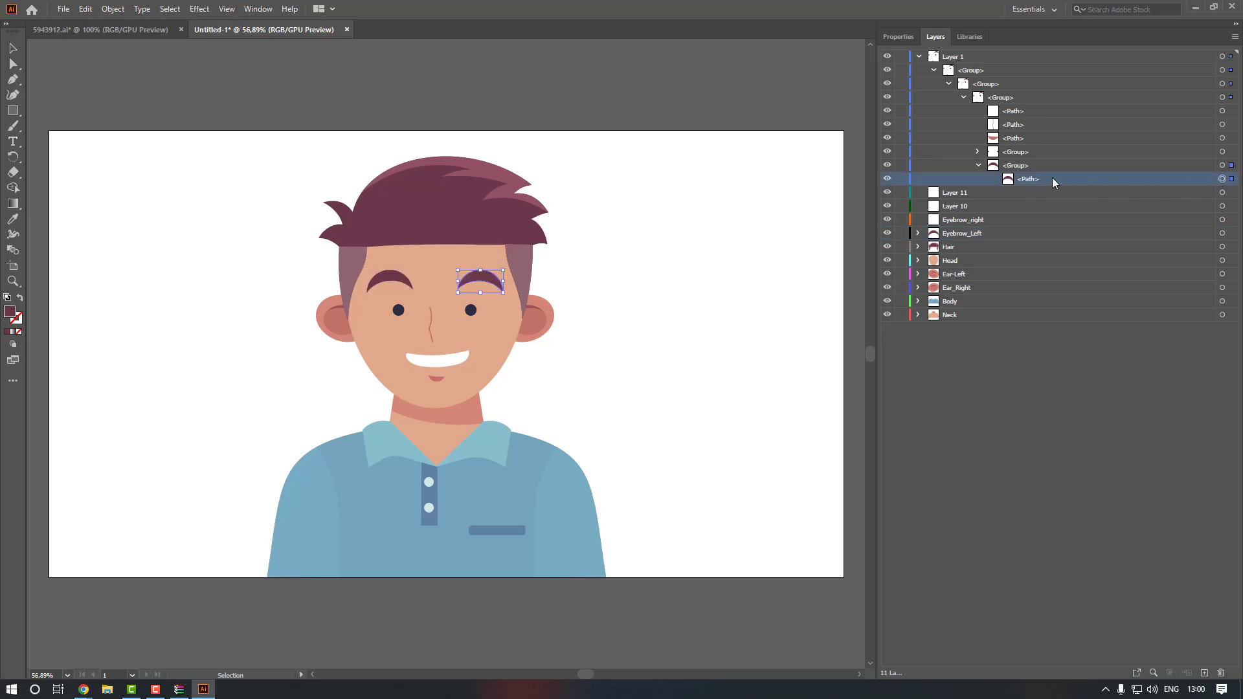
drag(1054, 180, 993, 222)
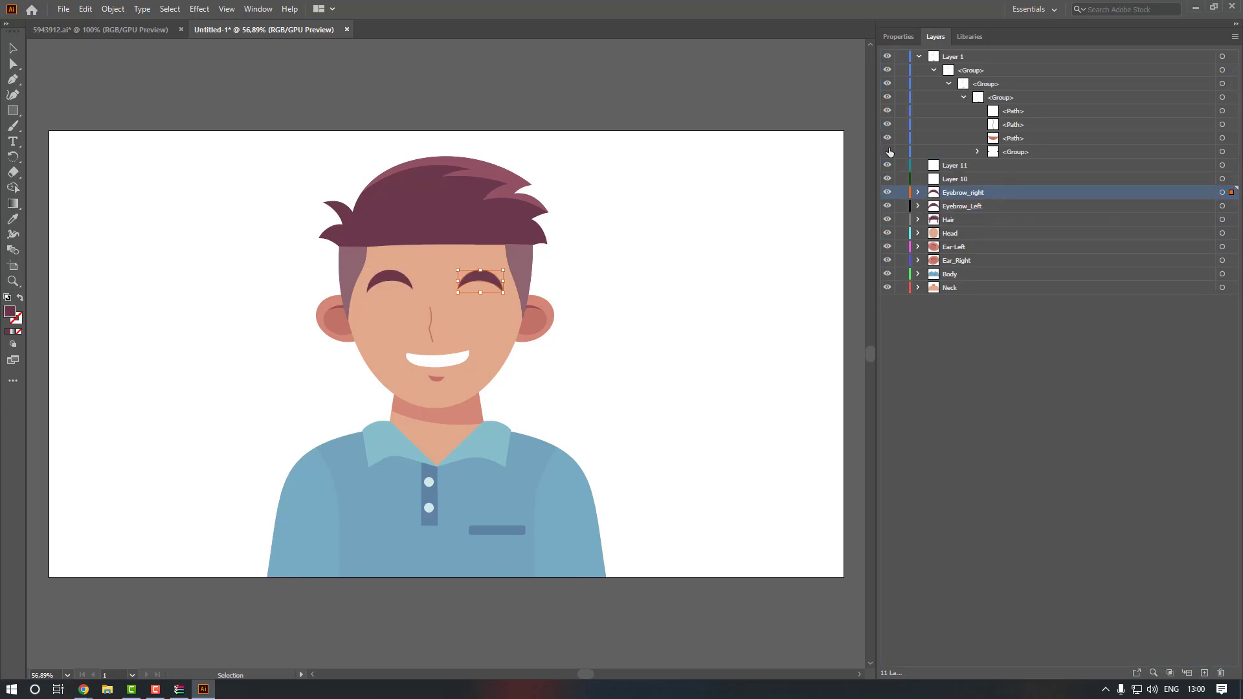
click(823, 96)
- Rename Layer 10 as Eye_right and Layer 11 as Eye_left
double_click(966, 178)
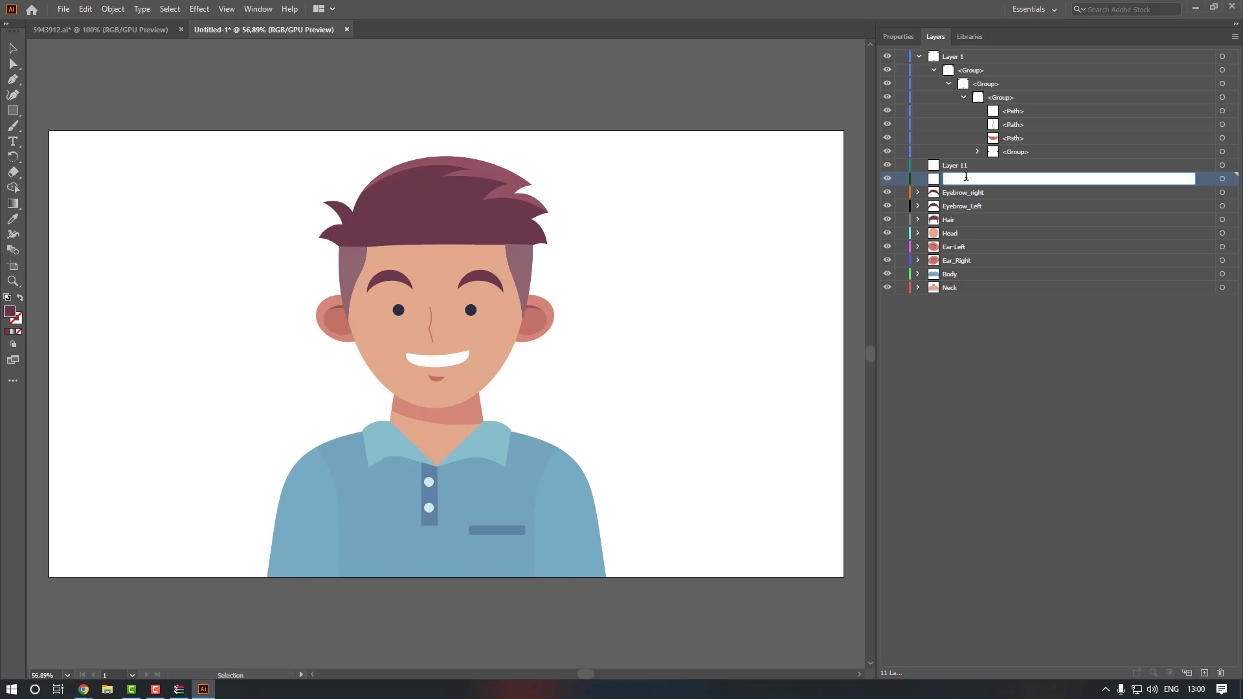
text(Eye_right)
key(Return)
double_click(948, 165)
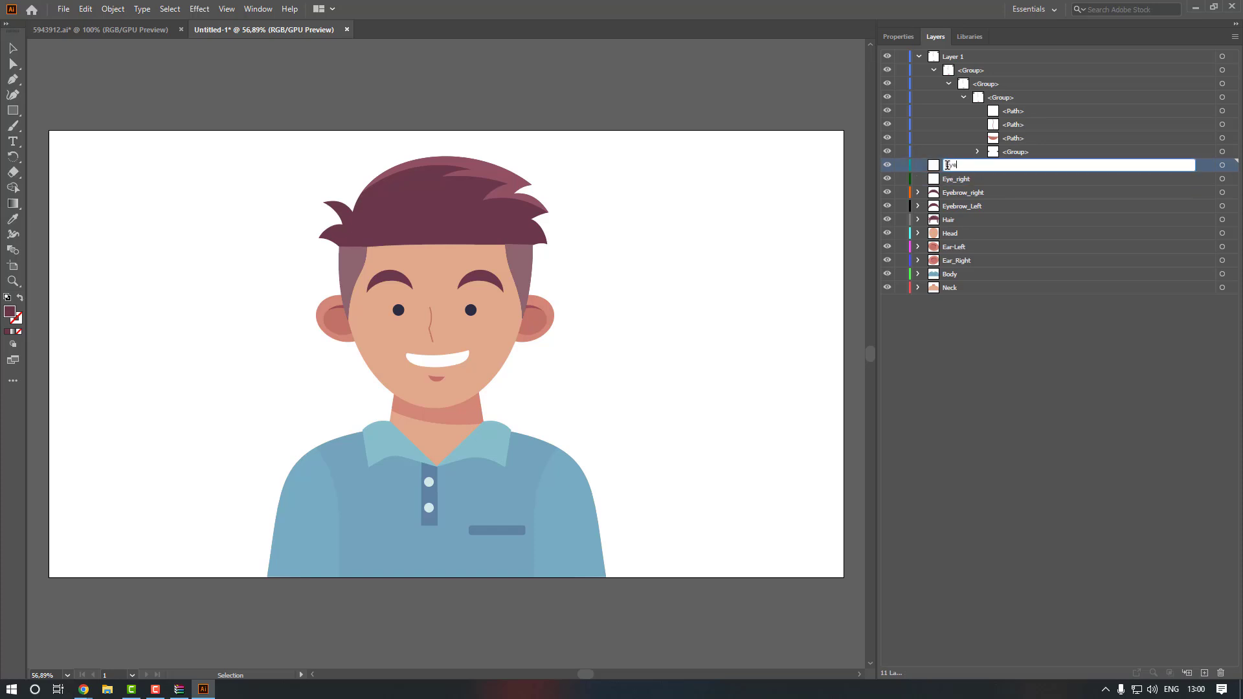
text(Eye_left)
key(Return)
- Expand the eyes group and move each eye path into its matching Eye_left or Eye_right layer
click(977, 151)
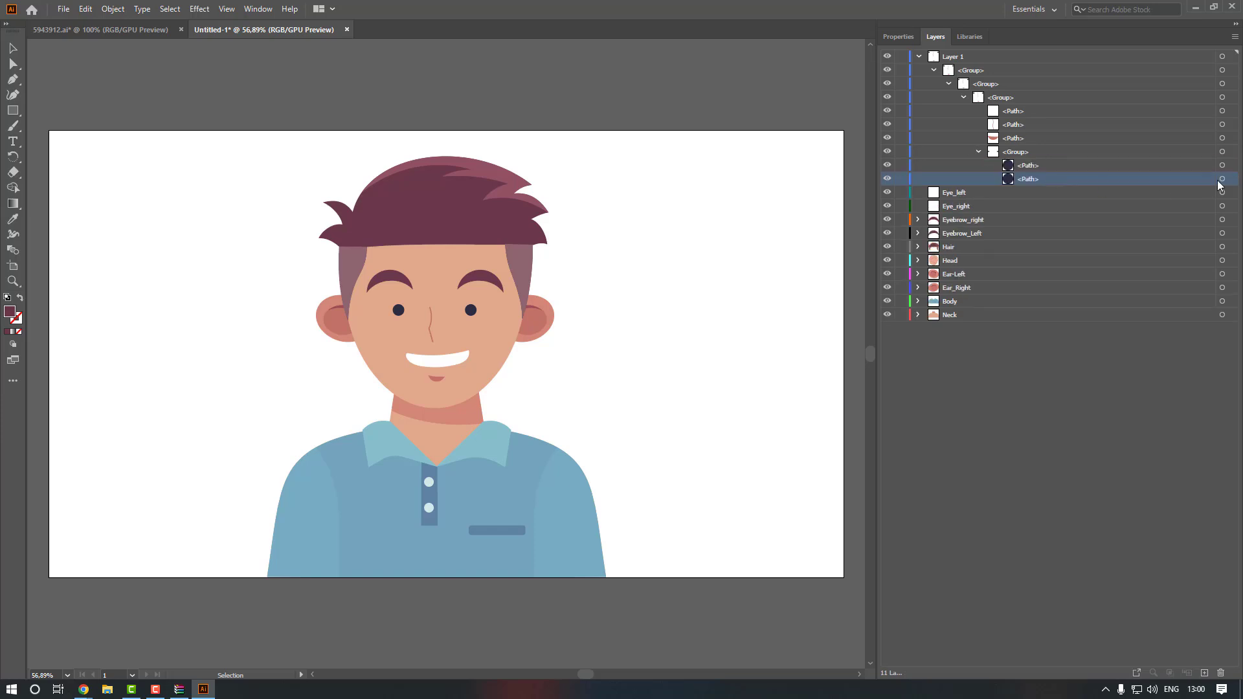
click(1222, 178)
drag(1222, 182, 1001, 193)
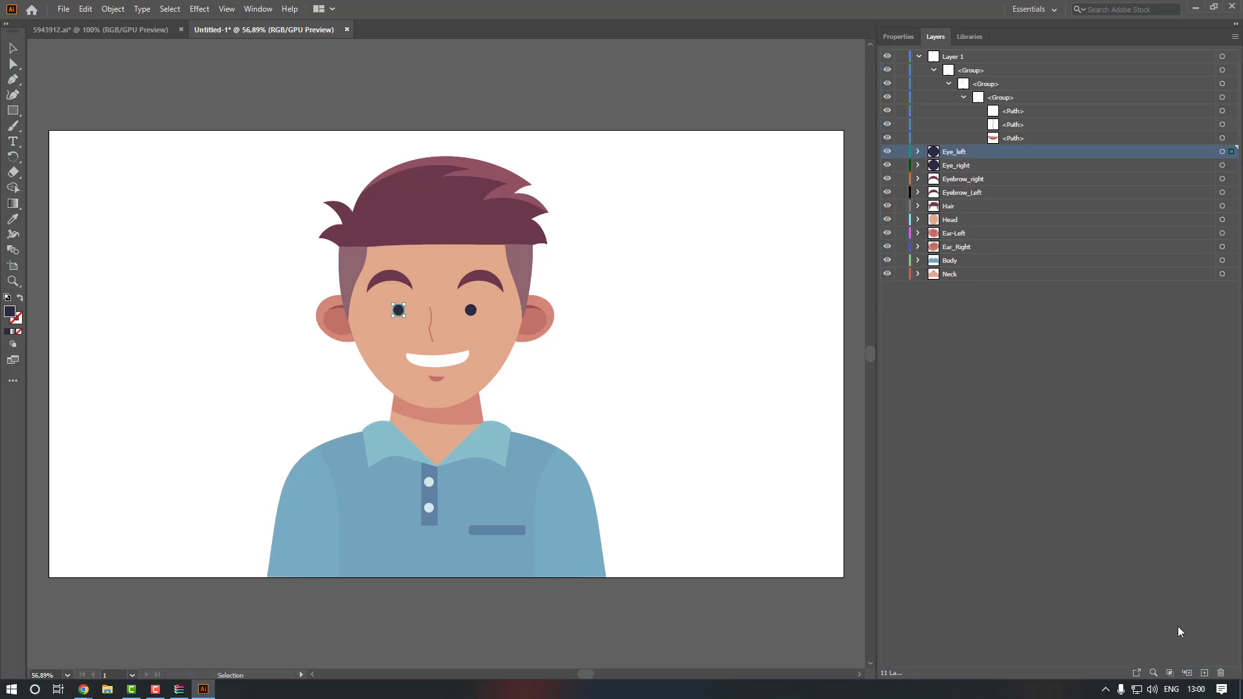
- Add four empty layers directly above Eye_left
click(1205, 673)
click(1205, 674)
click(1204, 673)
click(1205, 673)
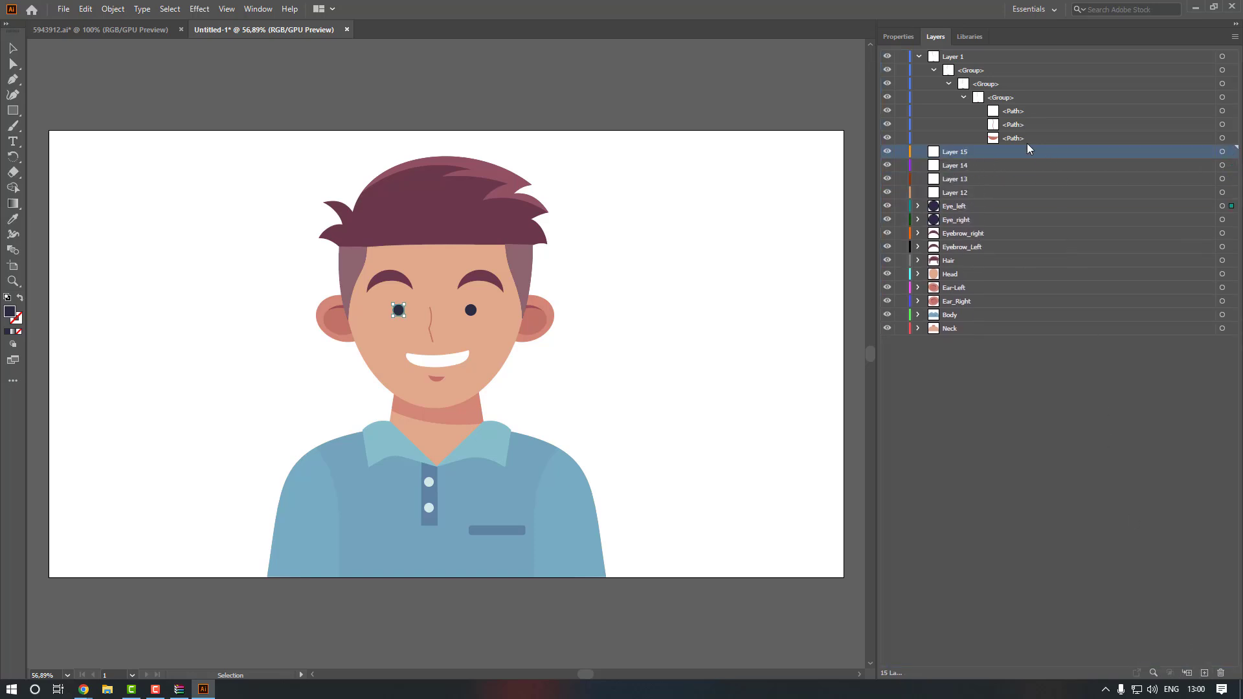
- Delete the small red lower-lip path beneath the mouth from Layer 1
click(995, 140)
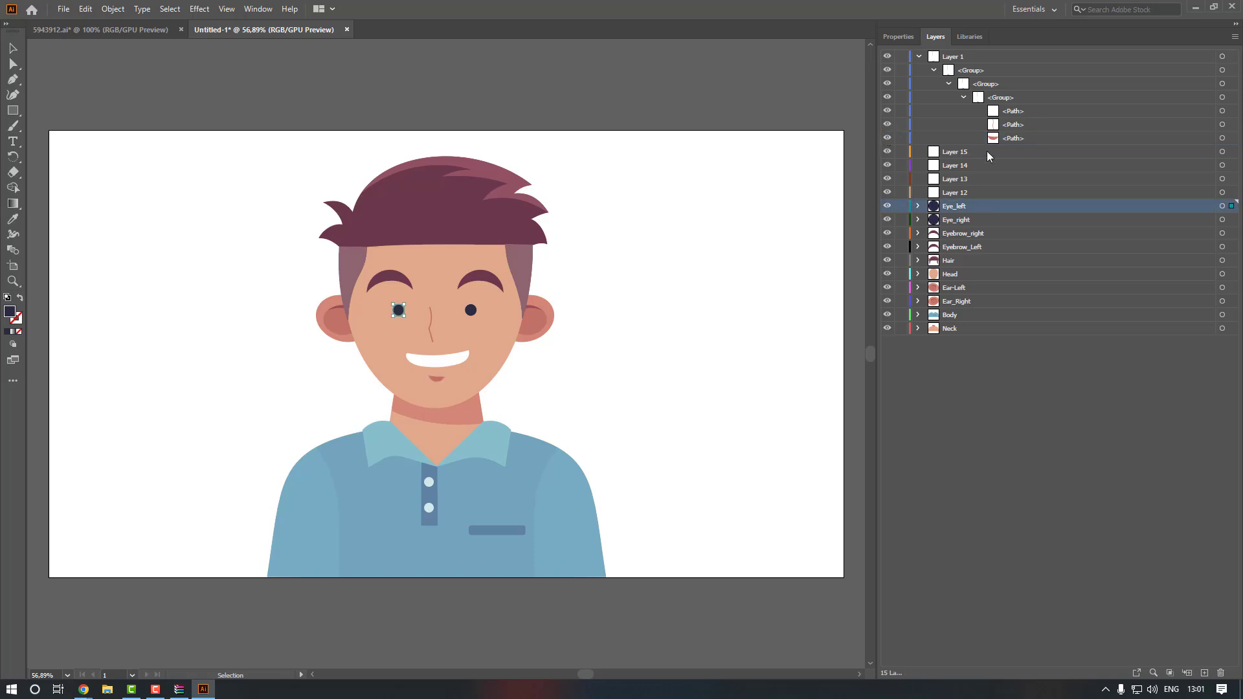
click(1021, 138)
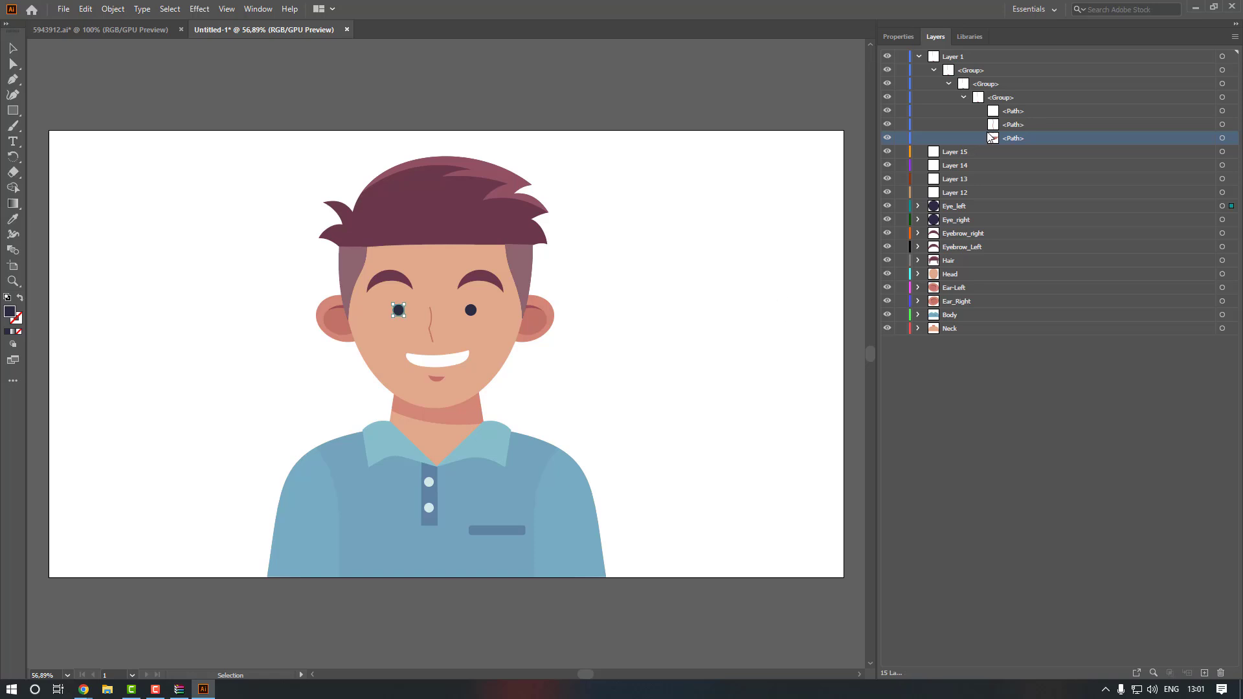
click(1221, 673)
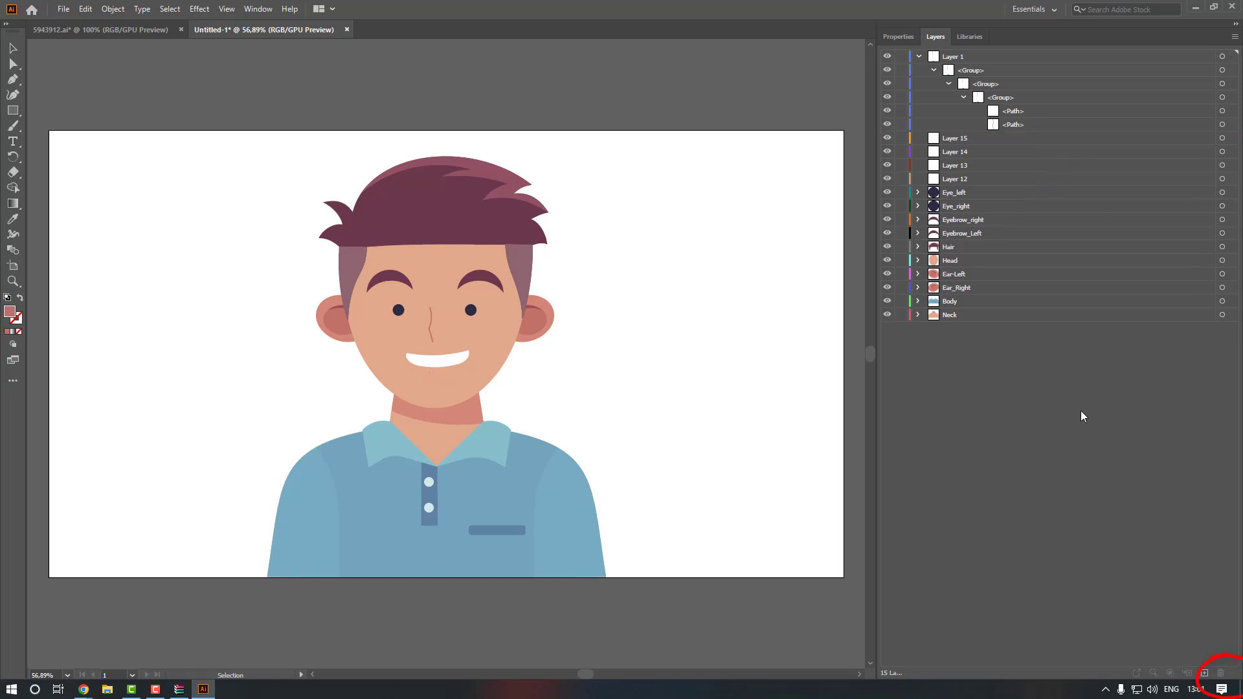
- Identify the nose path by toggling its visibility, rename Layer 12 as Nose, and move the path into it
click(1021, 124)
click(887, 125)
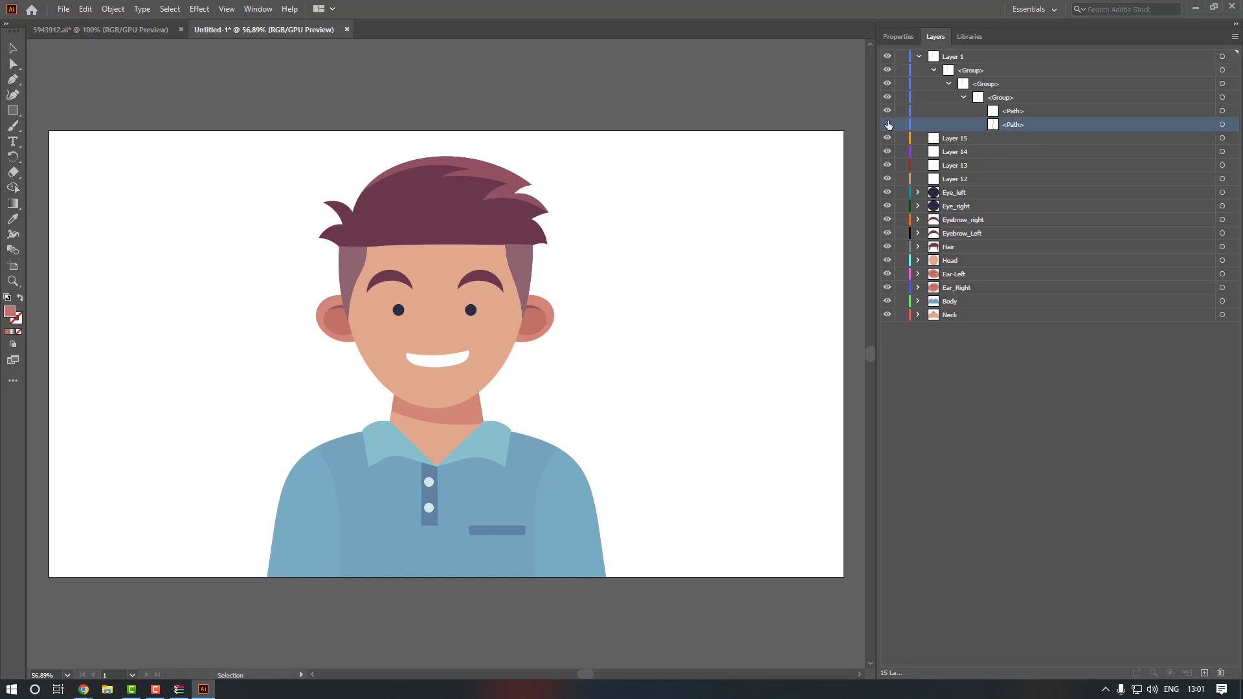
click(887, 124)
click(958, 182)
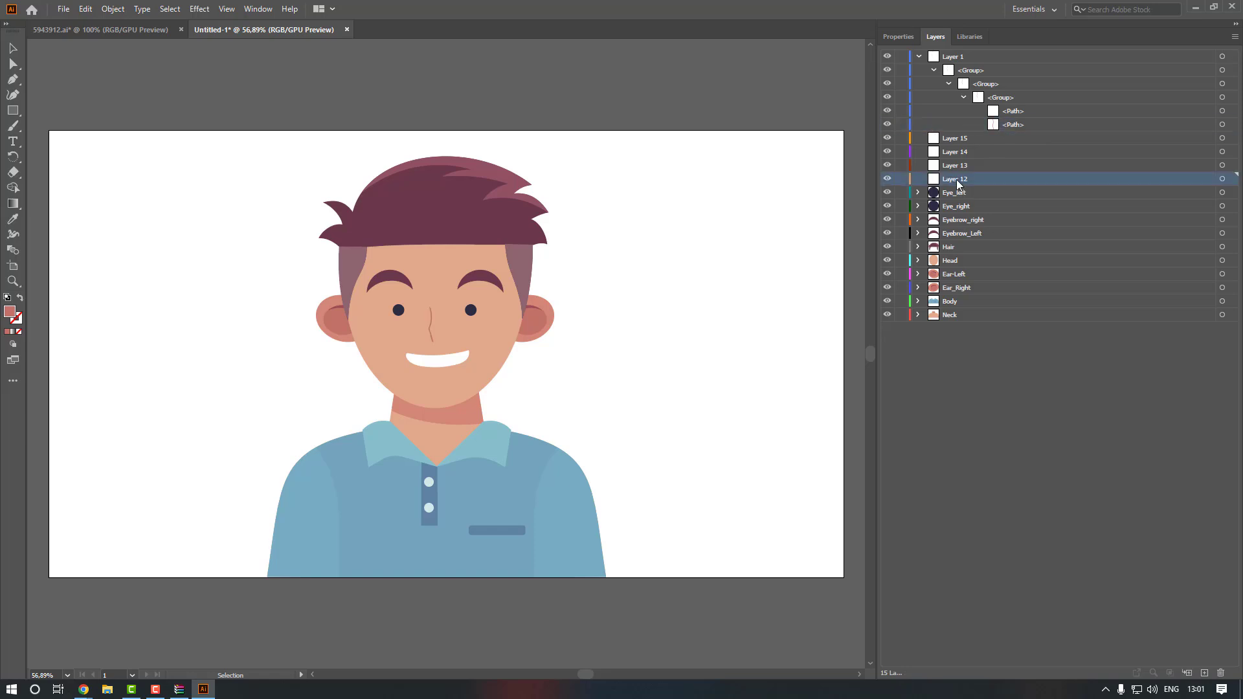
double_click(958, 181)
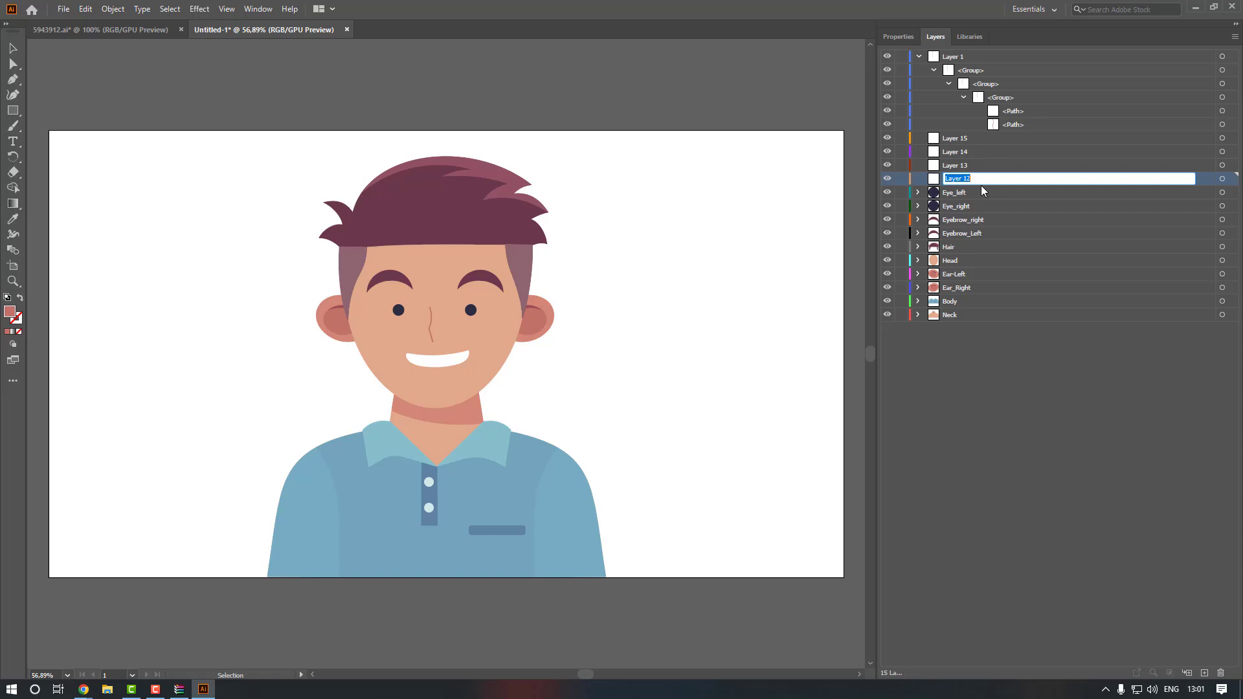
text(Nose)
key(Return)
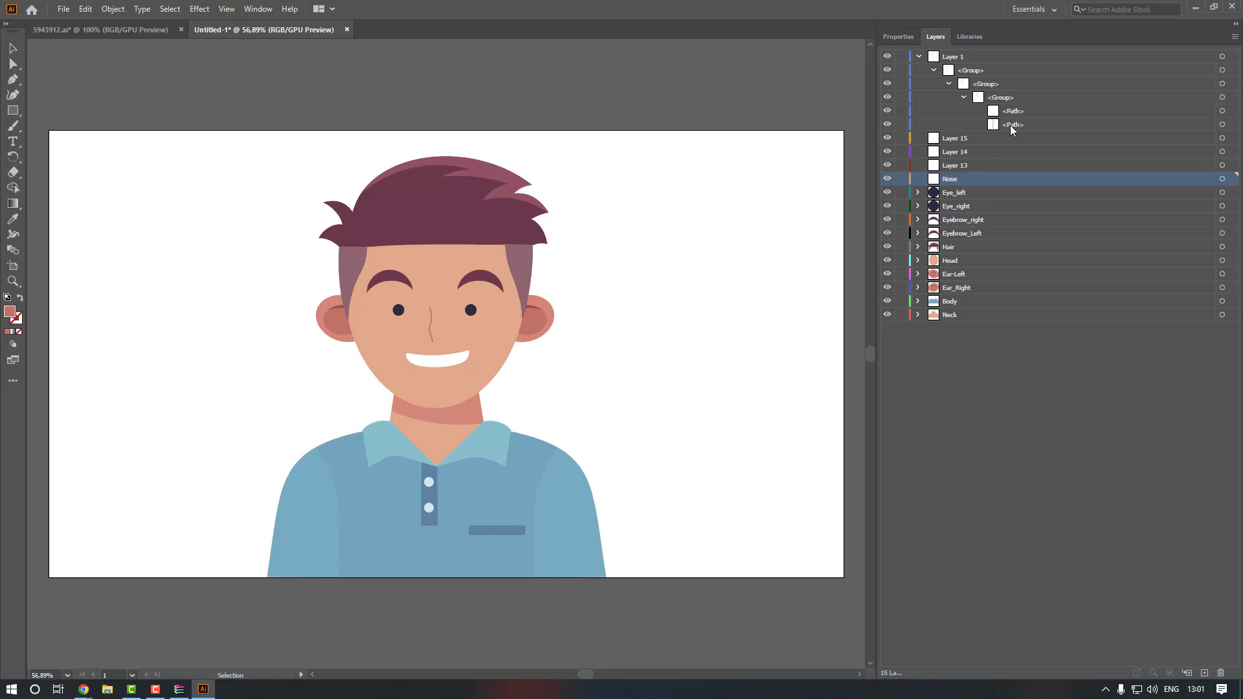
drag(1014, 130, 964, 176)
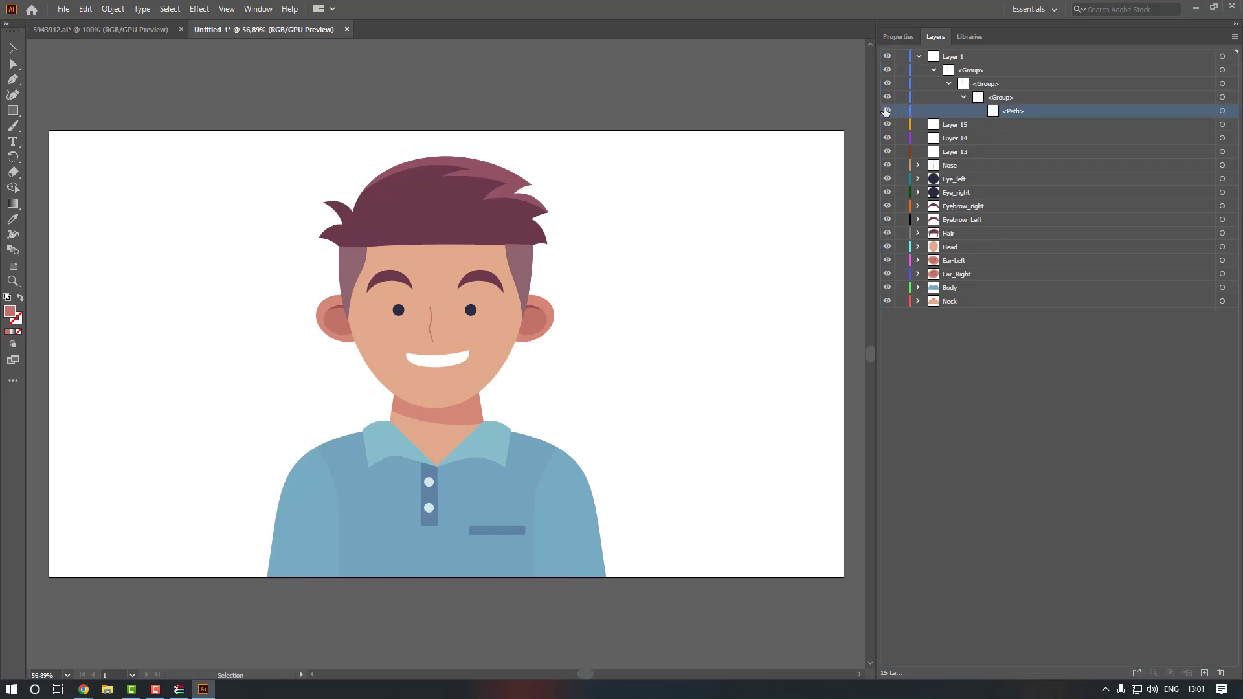
- Identify the remaining mouth path by toggling its visibility, rename Layer 13 as Mouth, and move the path into it
click(887, 111)
click(887, 111)
double_click(956, 151)
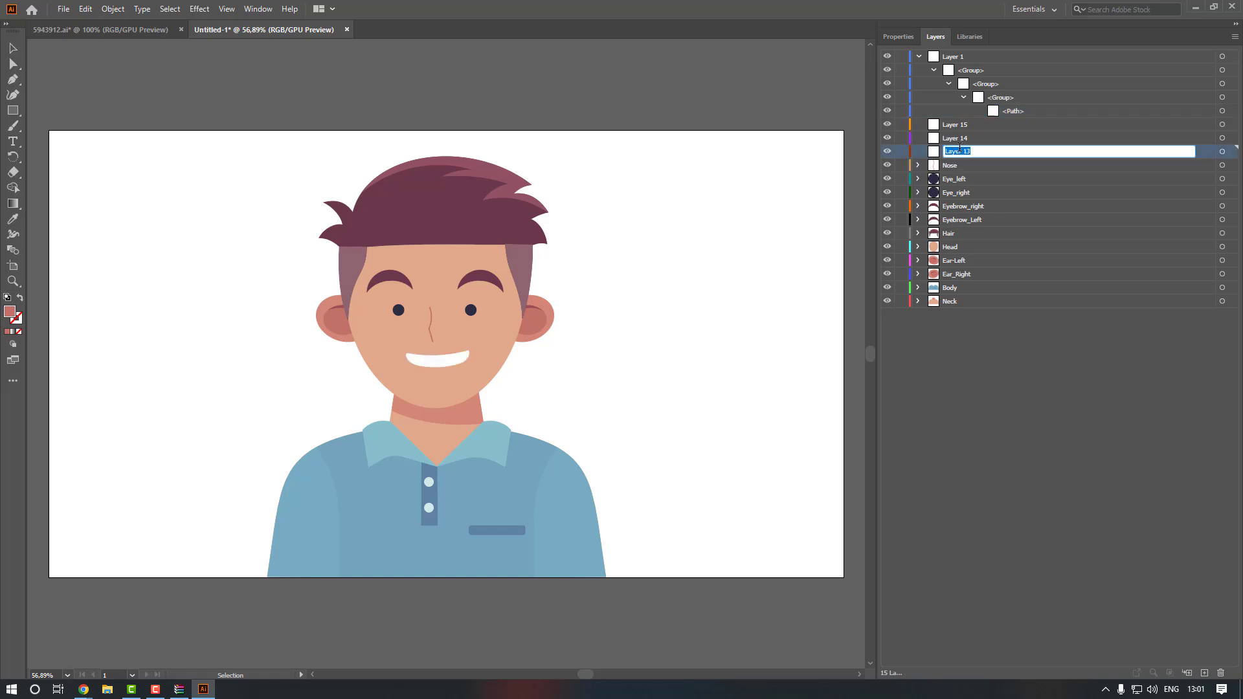
text(Mouth)
key(Return)
click(1002, 114)
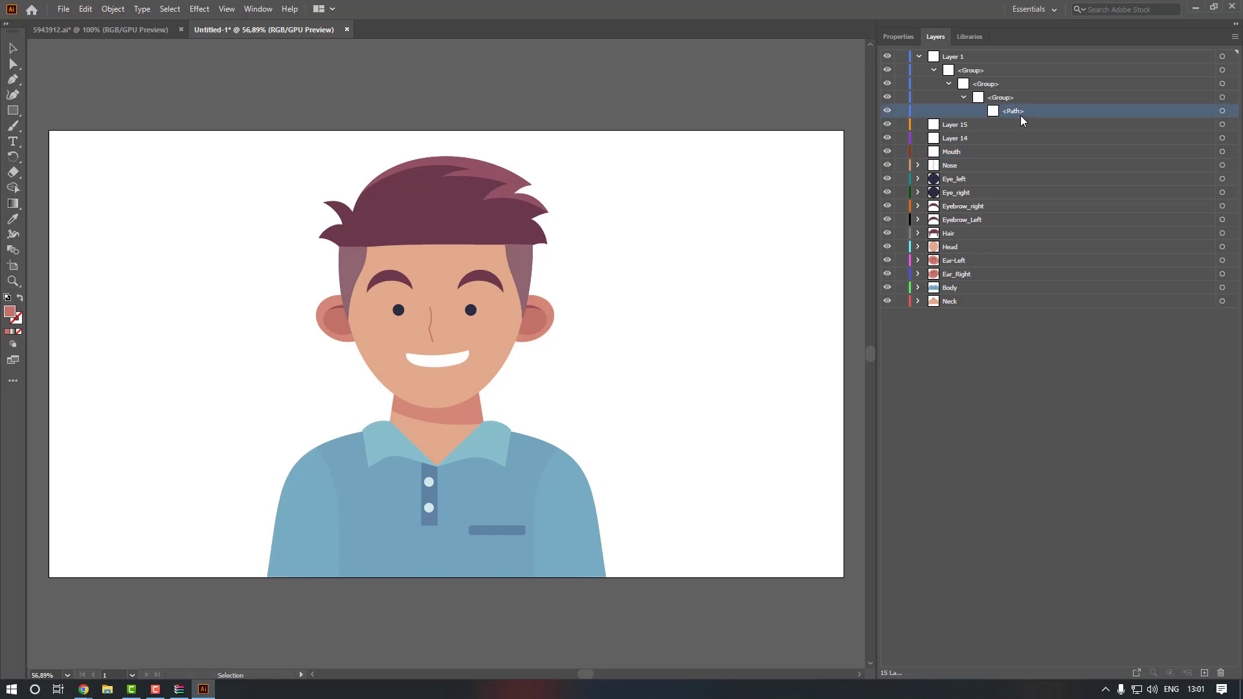
drag(1004, 121, 963, 151)
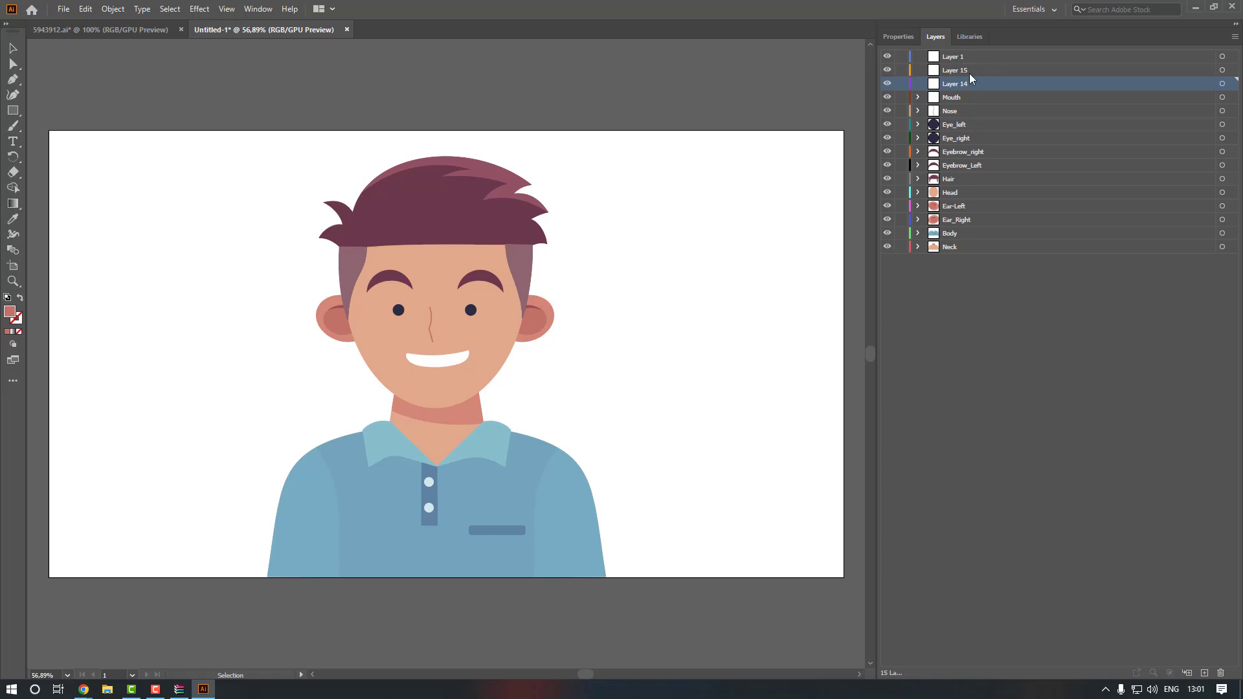
- Delete the empty layers Layer 1, Layer 15 and Layer 14 together
shift+click(963, 70)
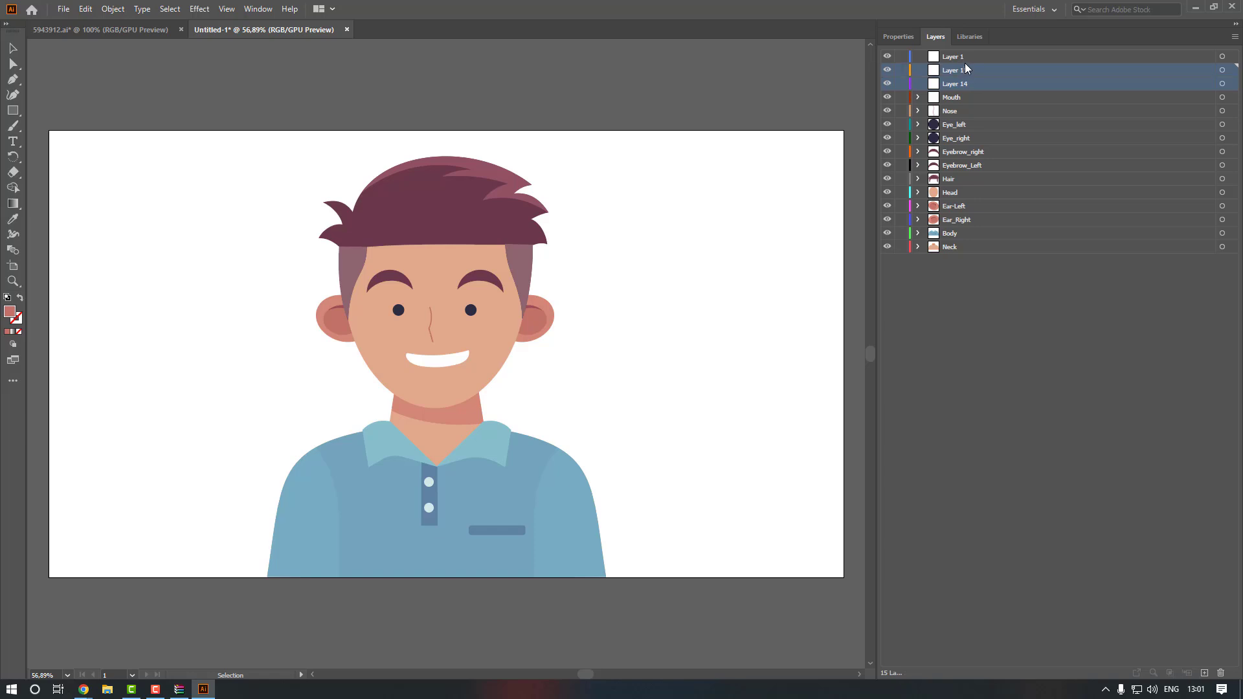
shift+click(968, 60)
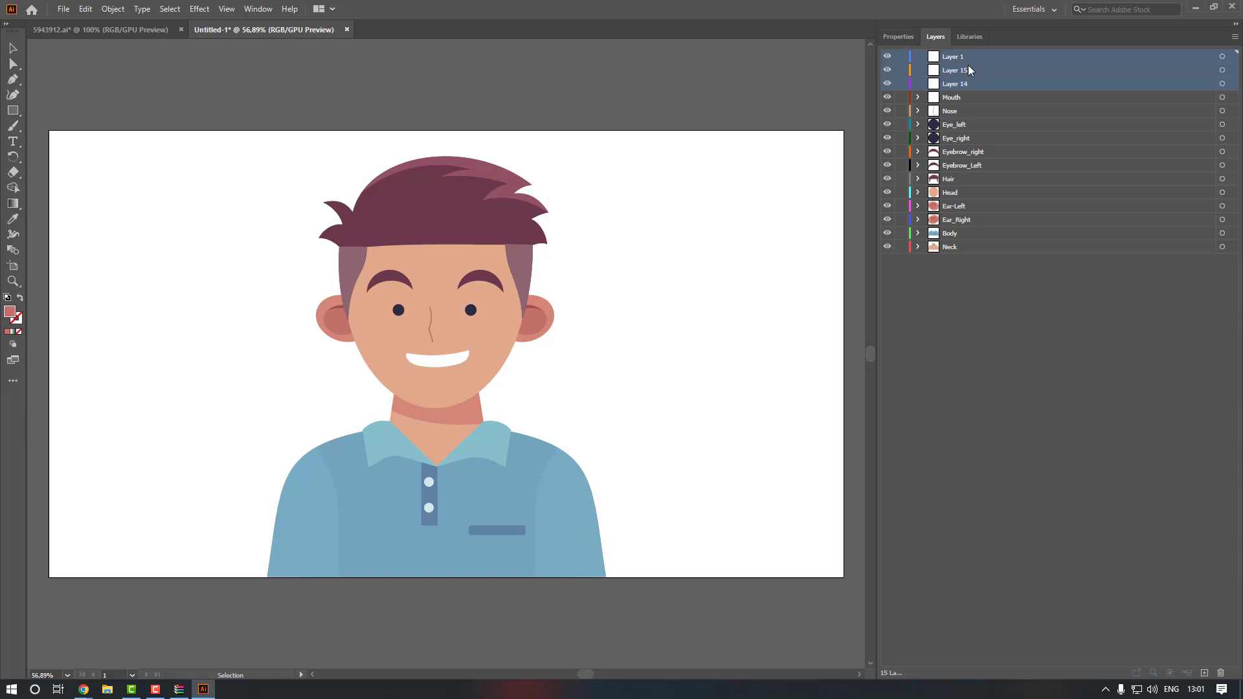
click(1222, 673)
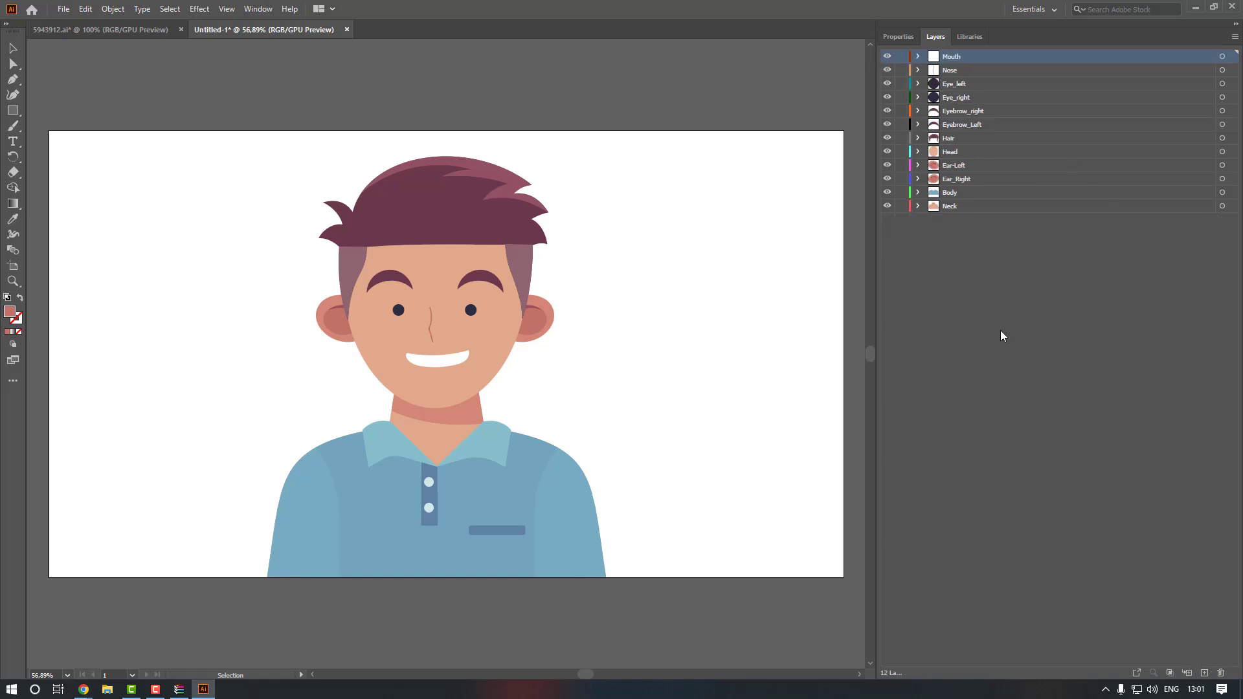
- Save the document to the Desktop as Character in Adobe Illustrator (*.AI) format, with the version Illustrator 2020
key(ctrl+shift+s)
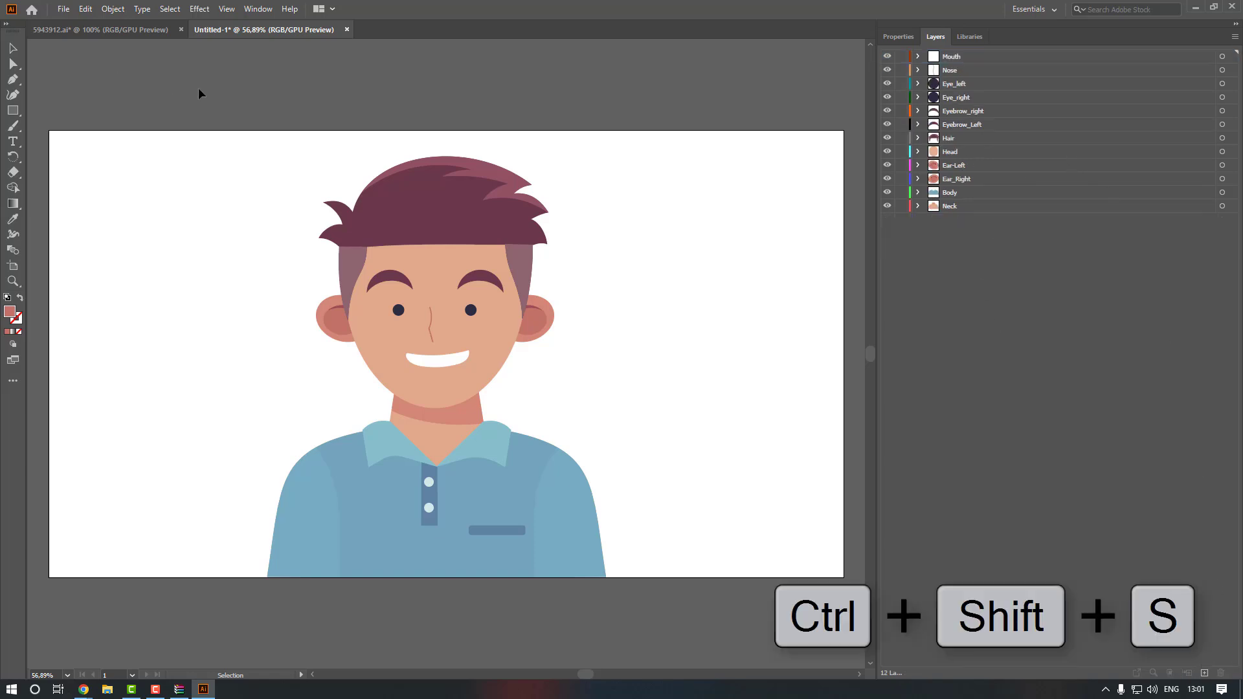
click(65, 9)
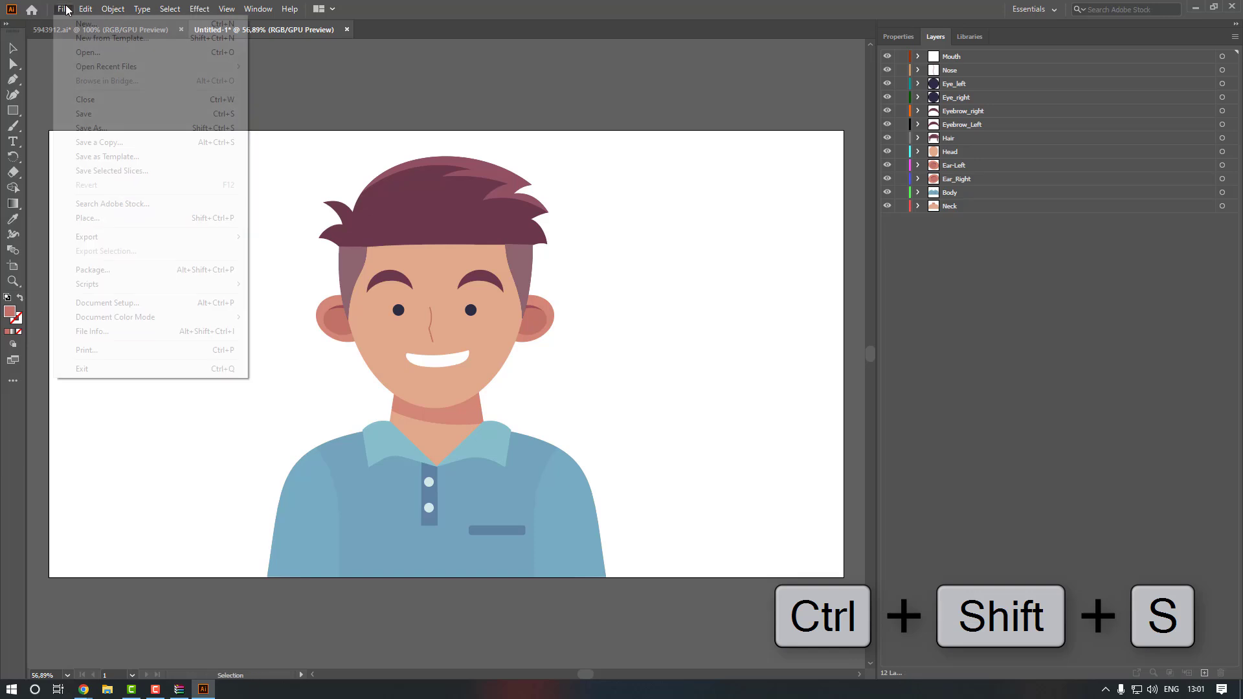
click(135, 126)
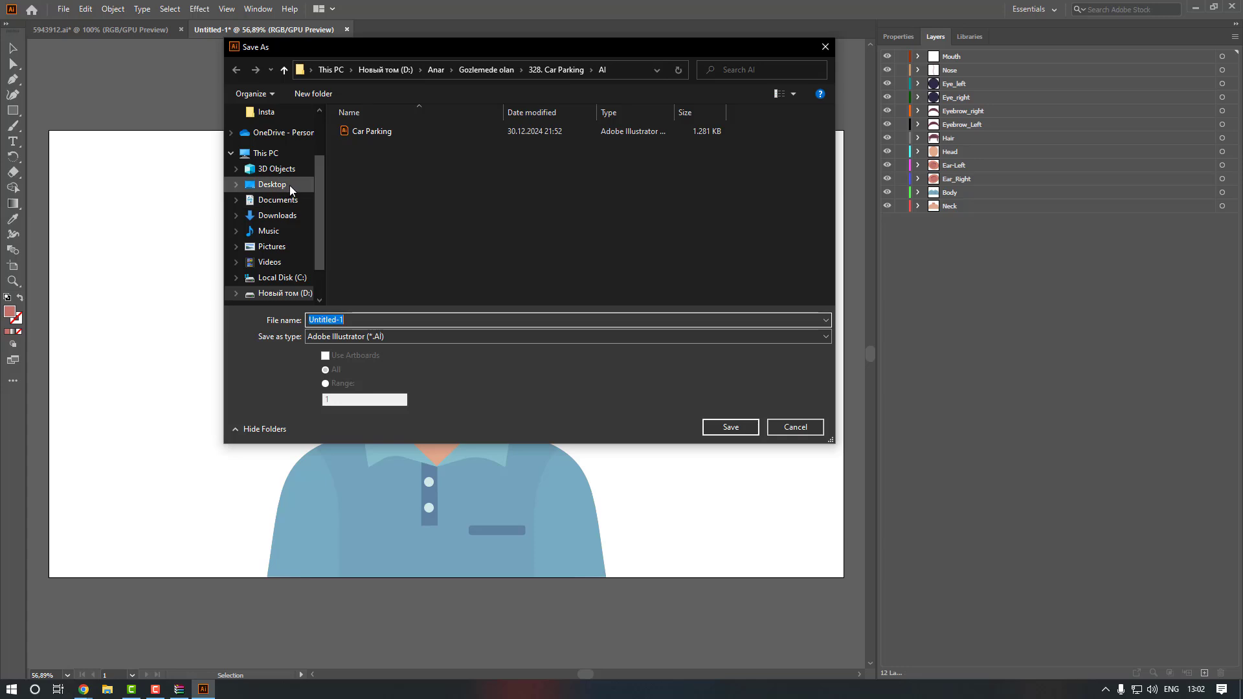
click(290, 185)
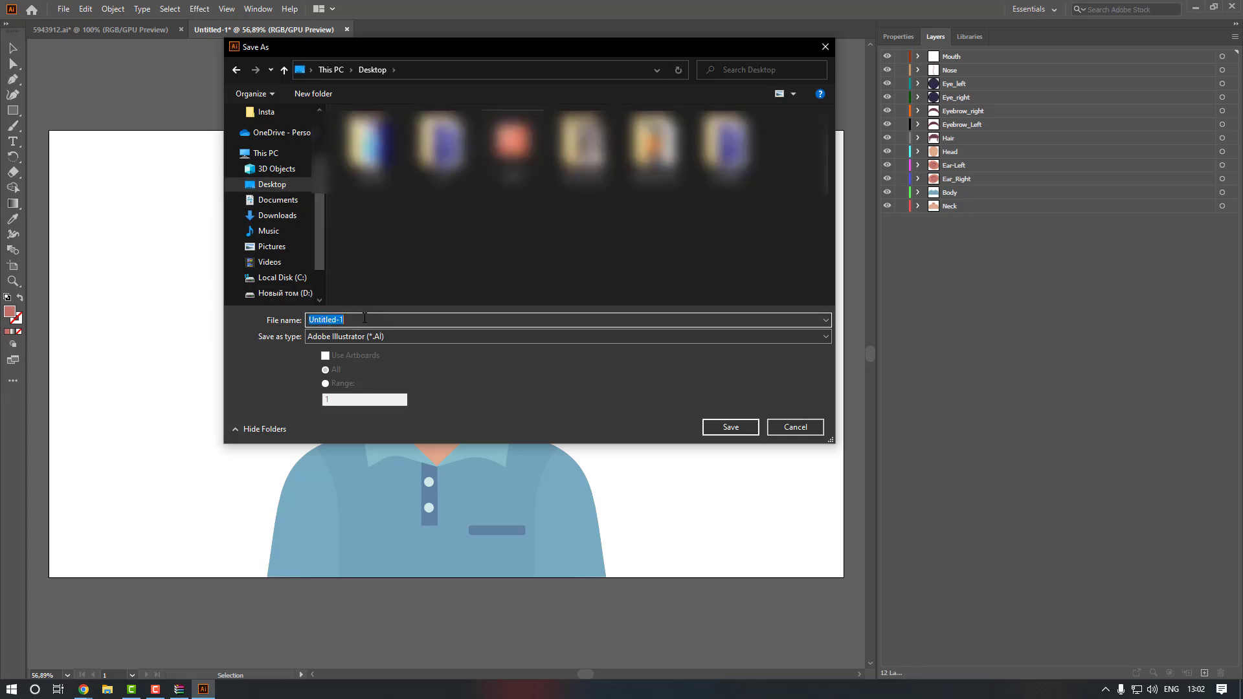
text(Character)
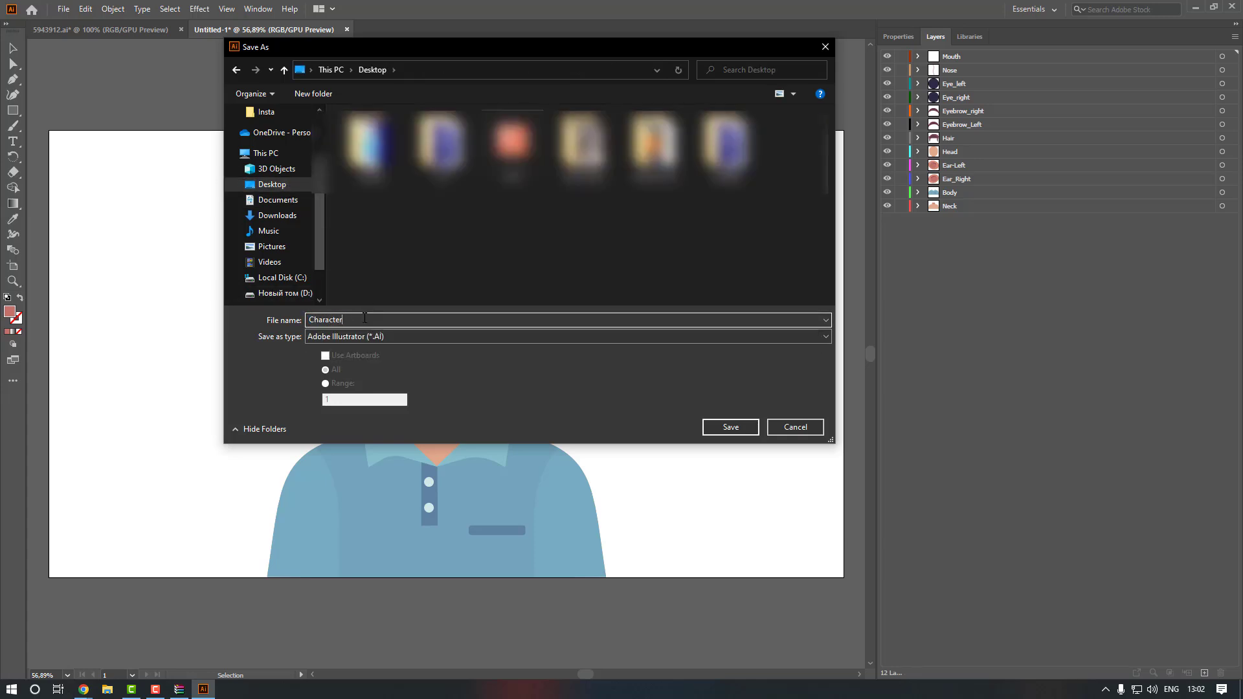
click(326, 339)
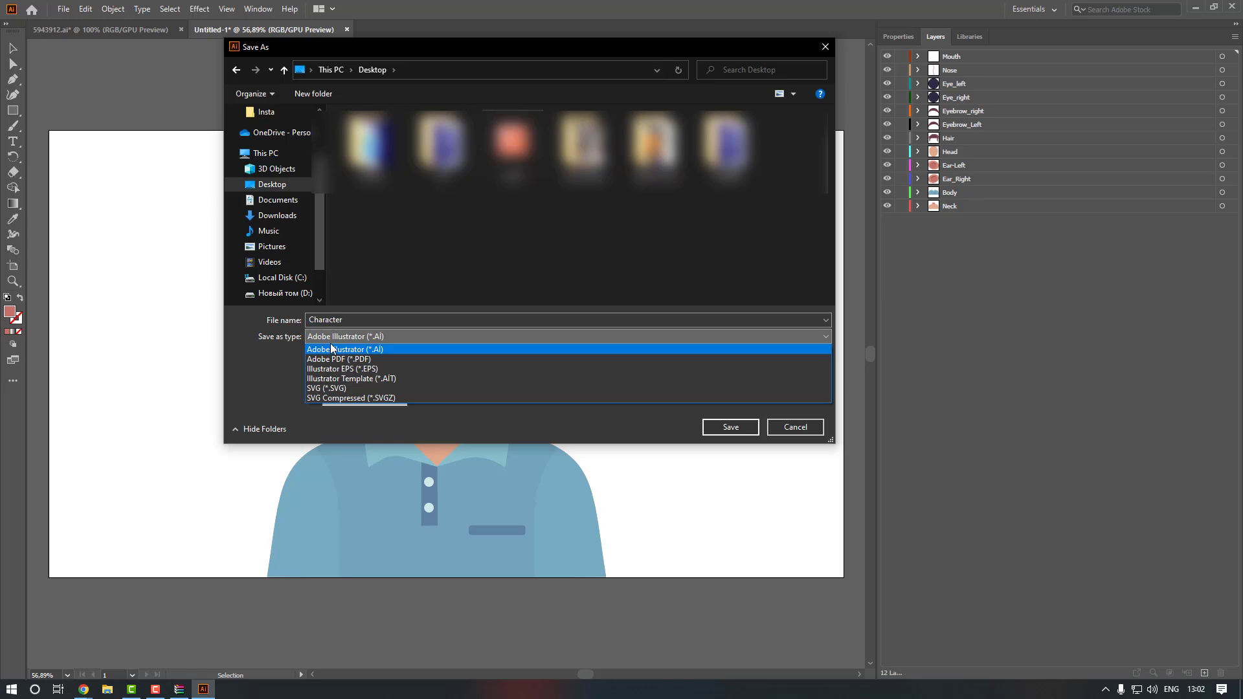
click(327, 350)
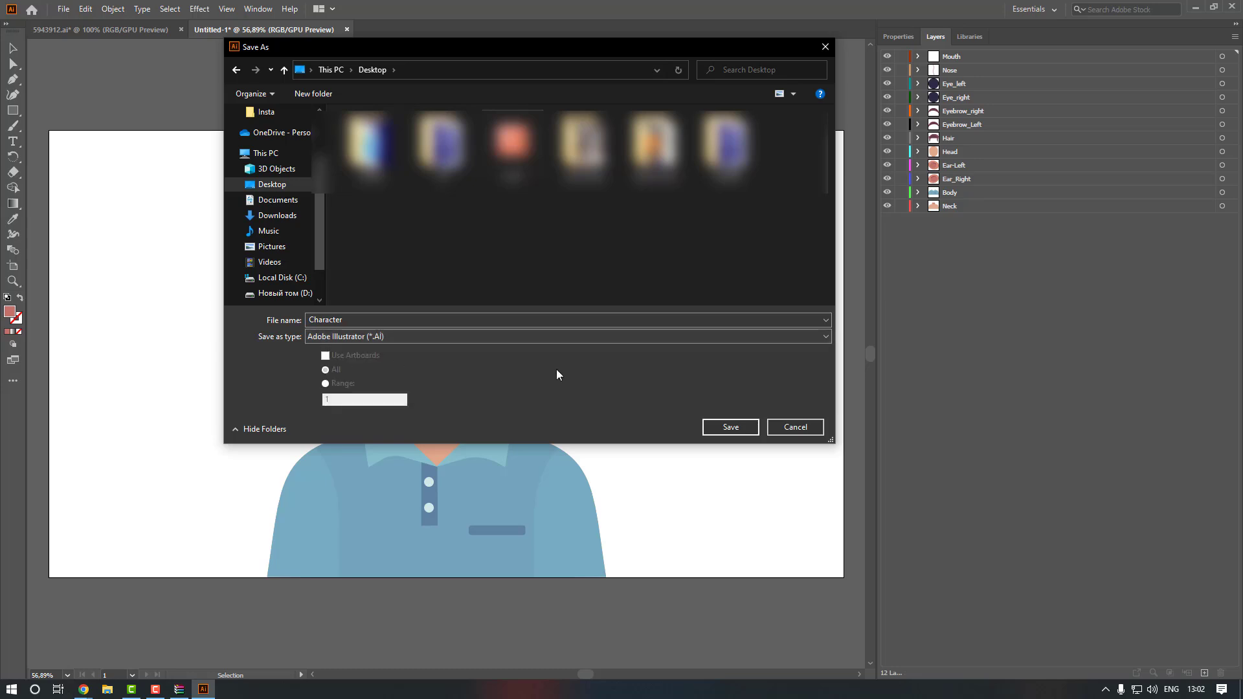
click(725, 426)
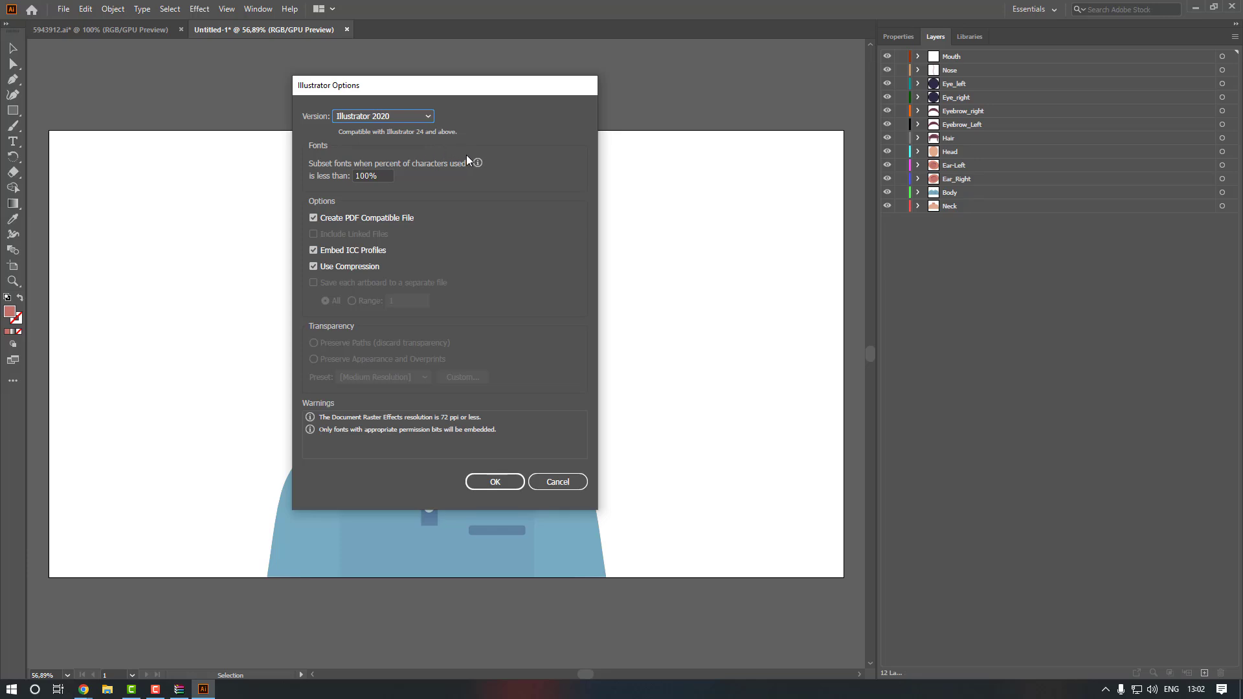
click(494, 483)
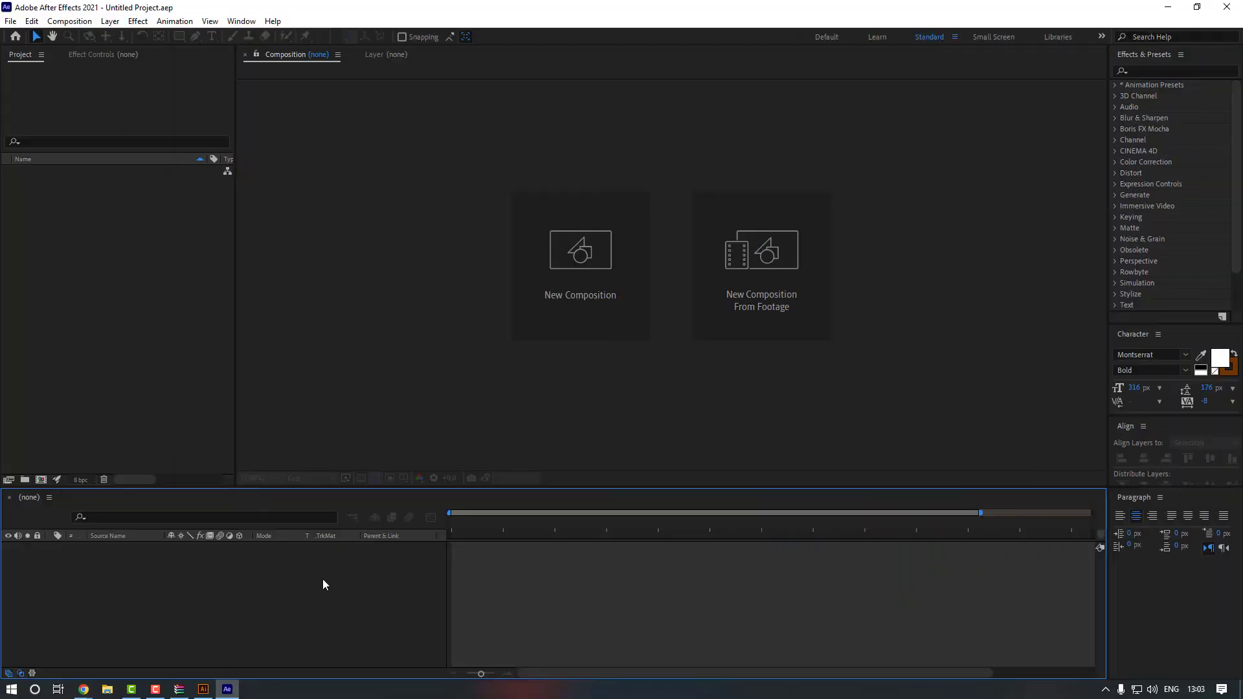
- In After Effects, import the Character Illustrator file from the Desktop as Composition - Retain Layer Sizes
click(147, 391)
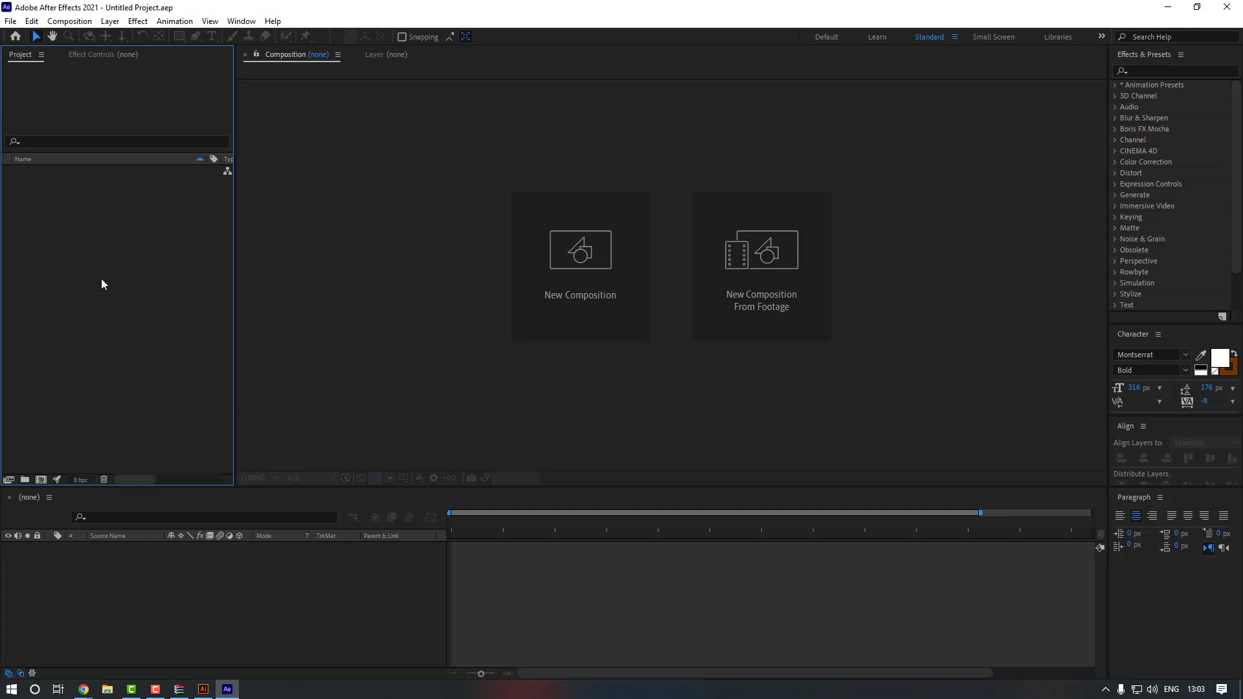
click(10, 21)
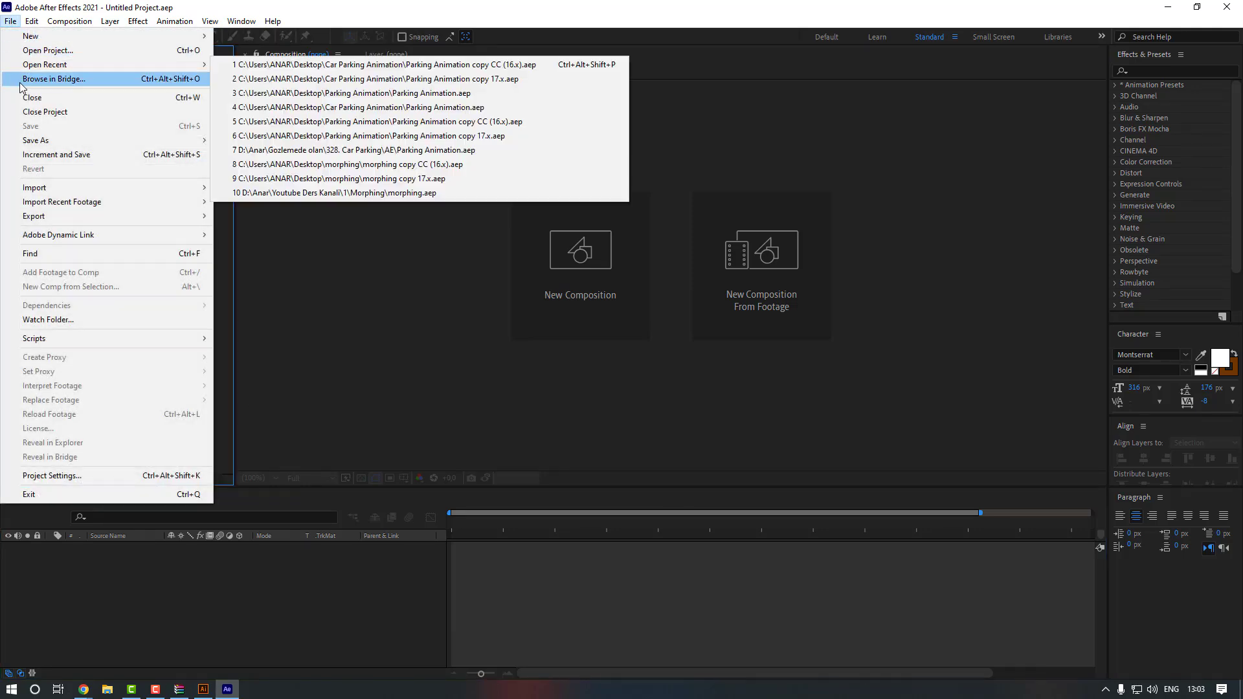
mouse_move(46, 190)
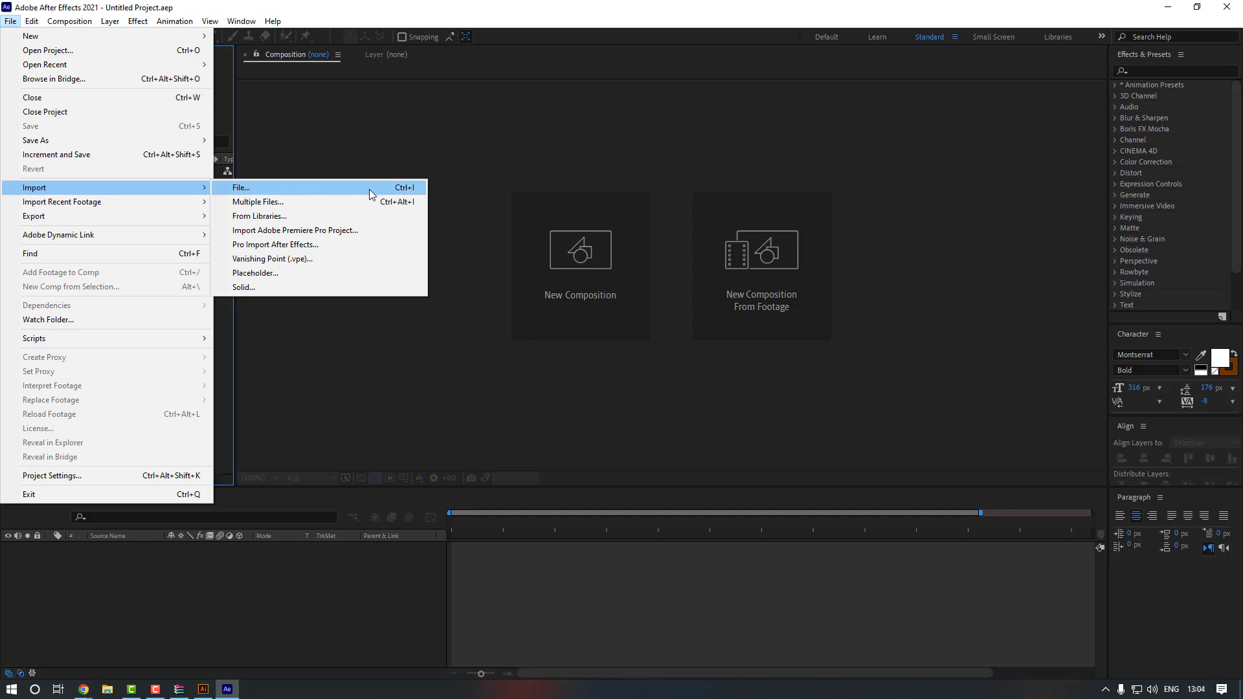
click(343, 190)
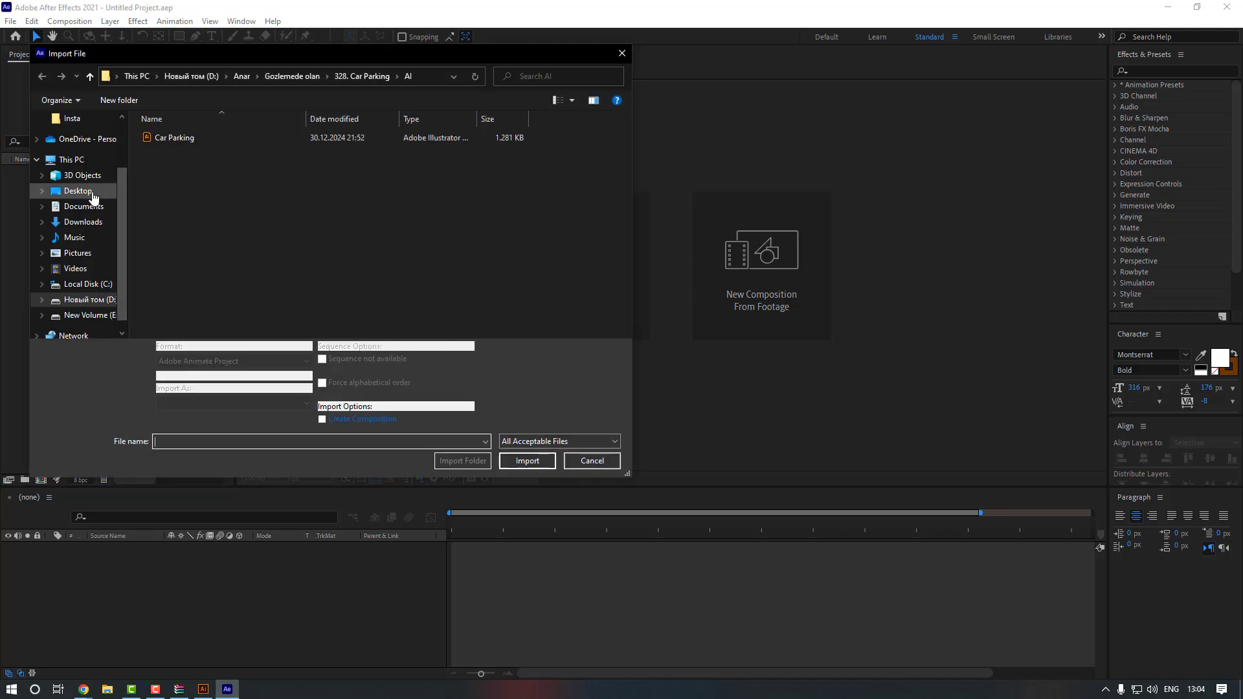
click(77, 191)
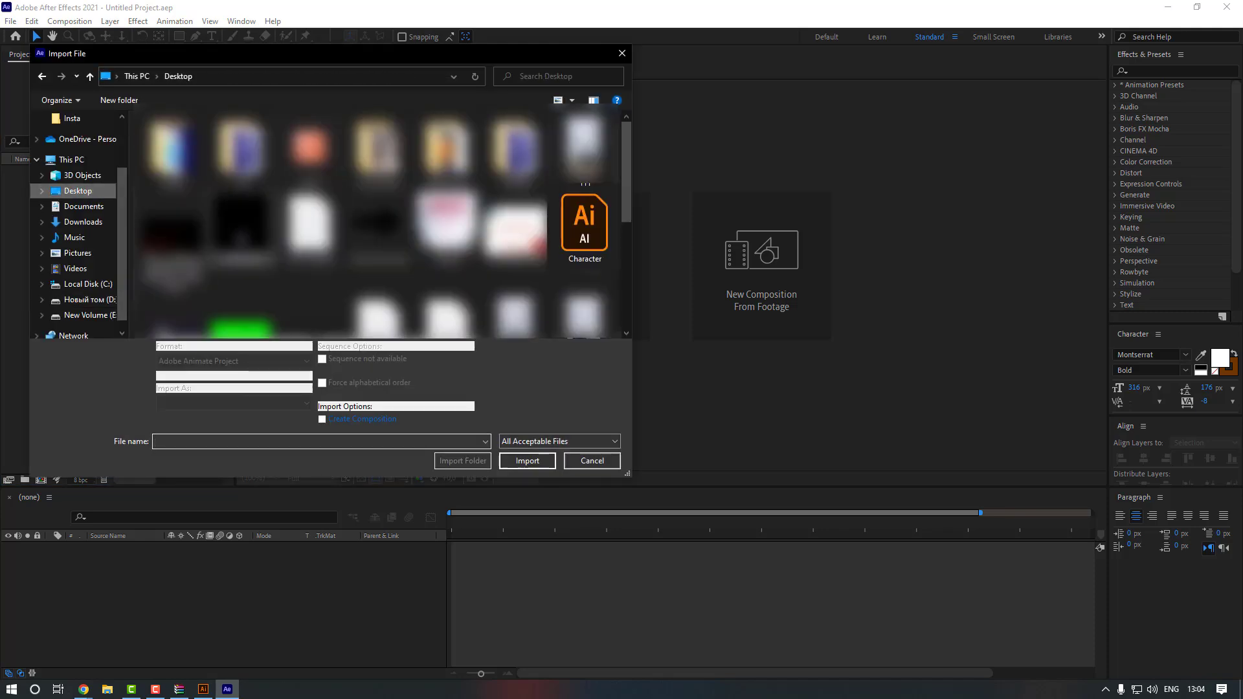
click(585, 248)
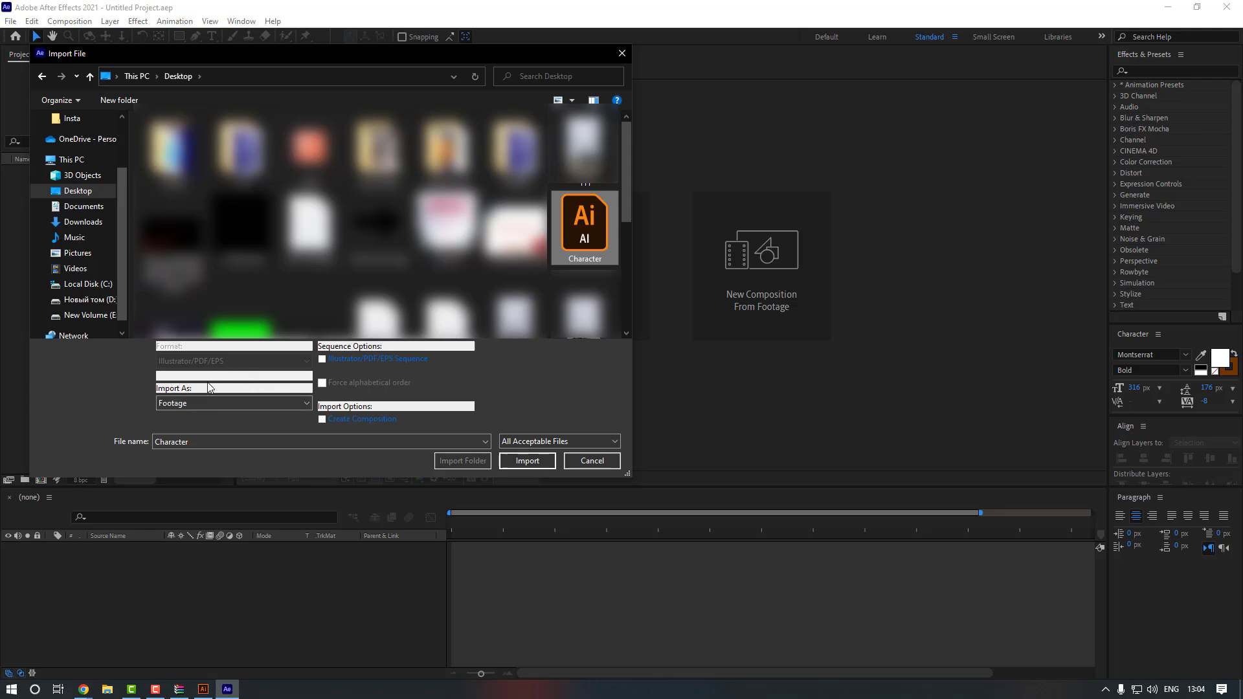
click(202, 404)
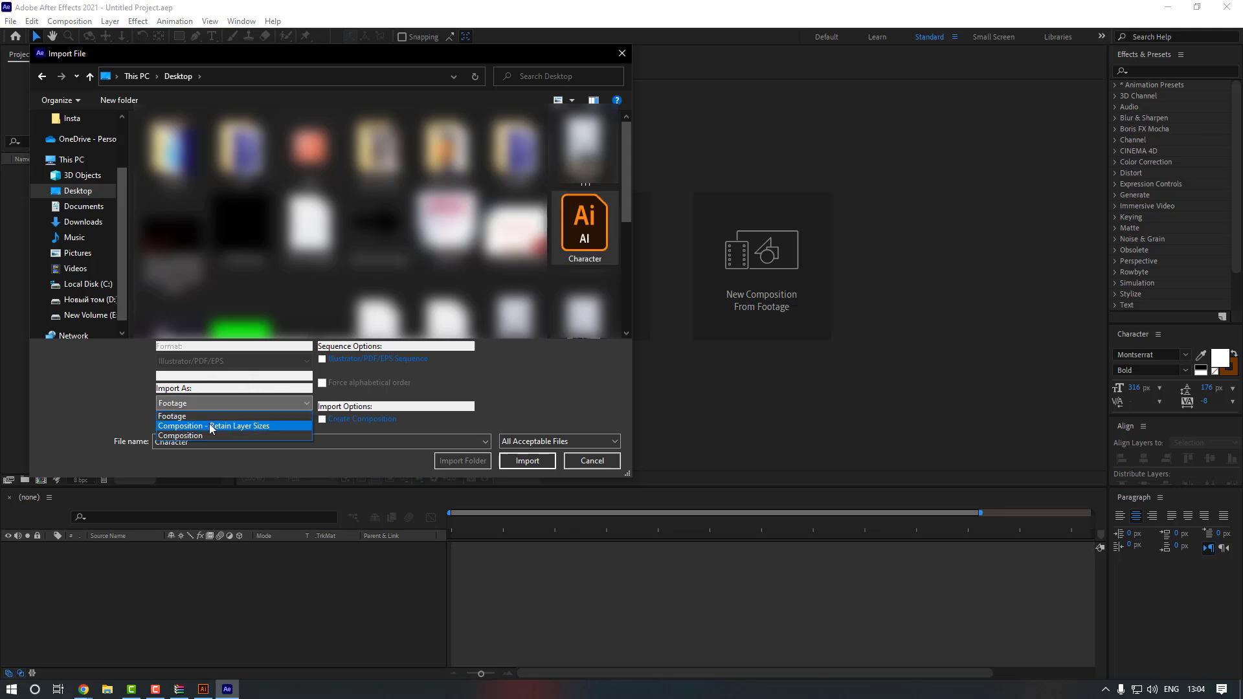
click(211, 428)
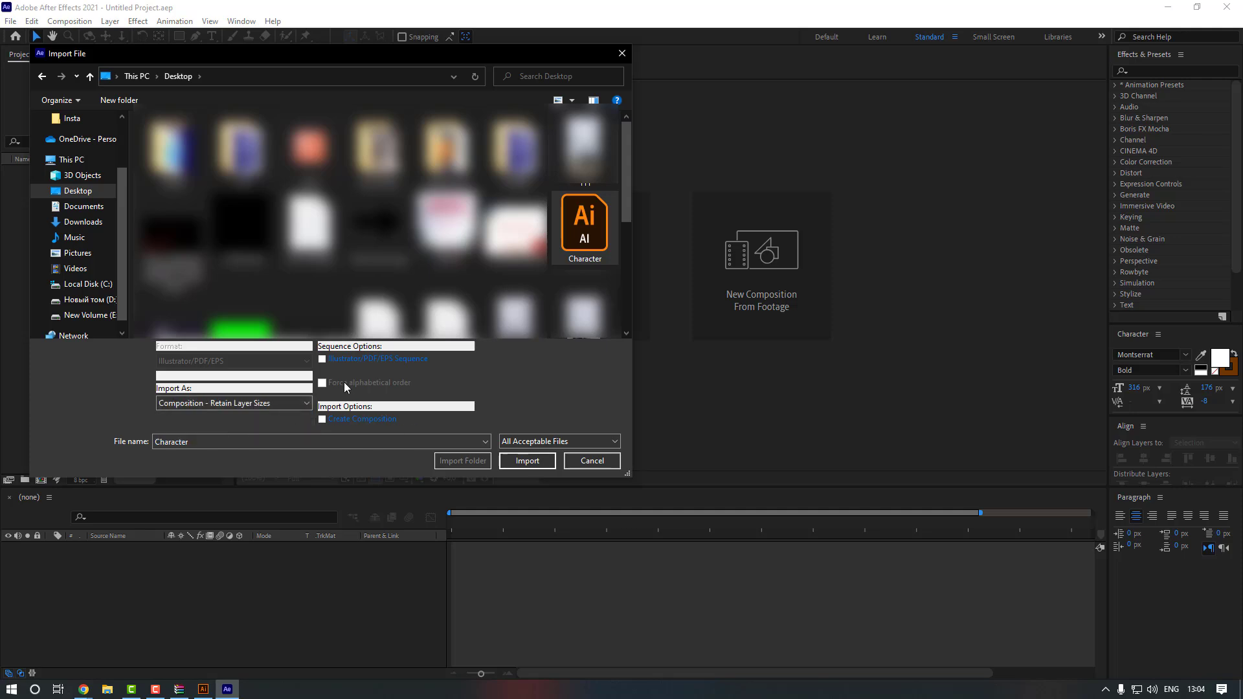
click(528, 461)
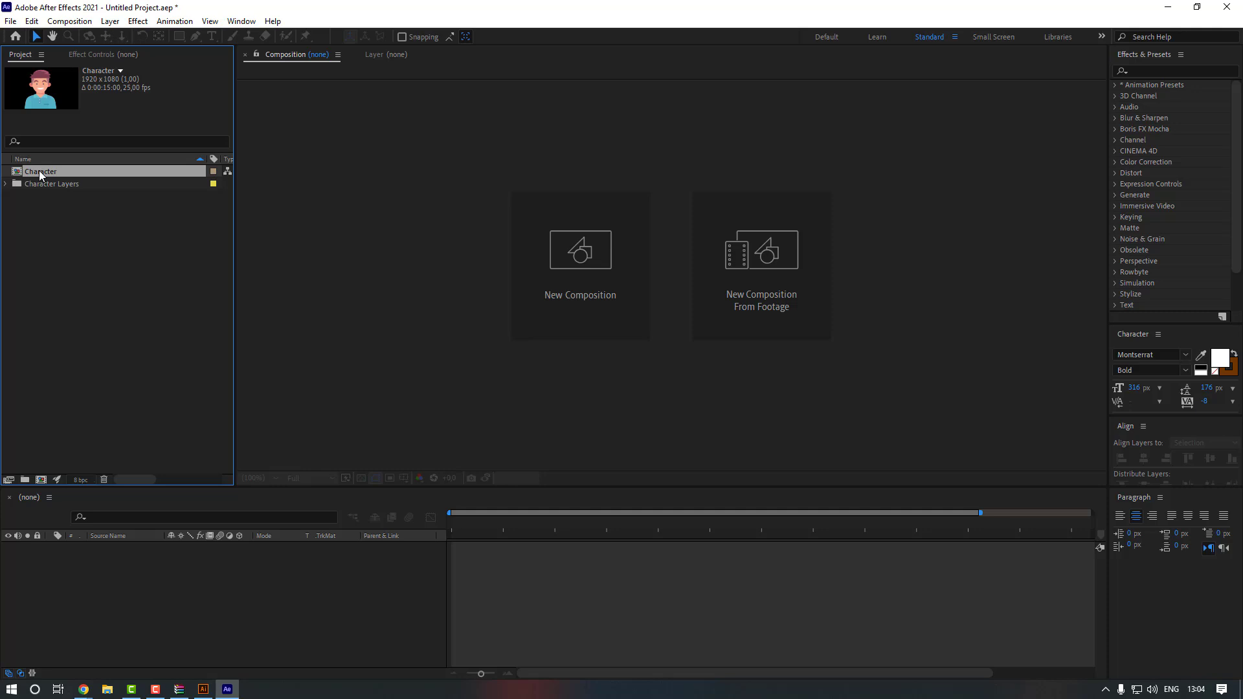
- Open the Character composition and set its background color to white (FFFFFF)
double_click(40, 172)
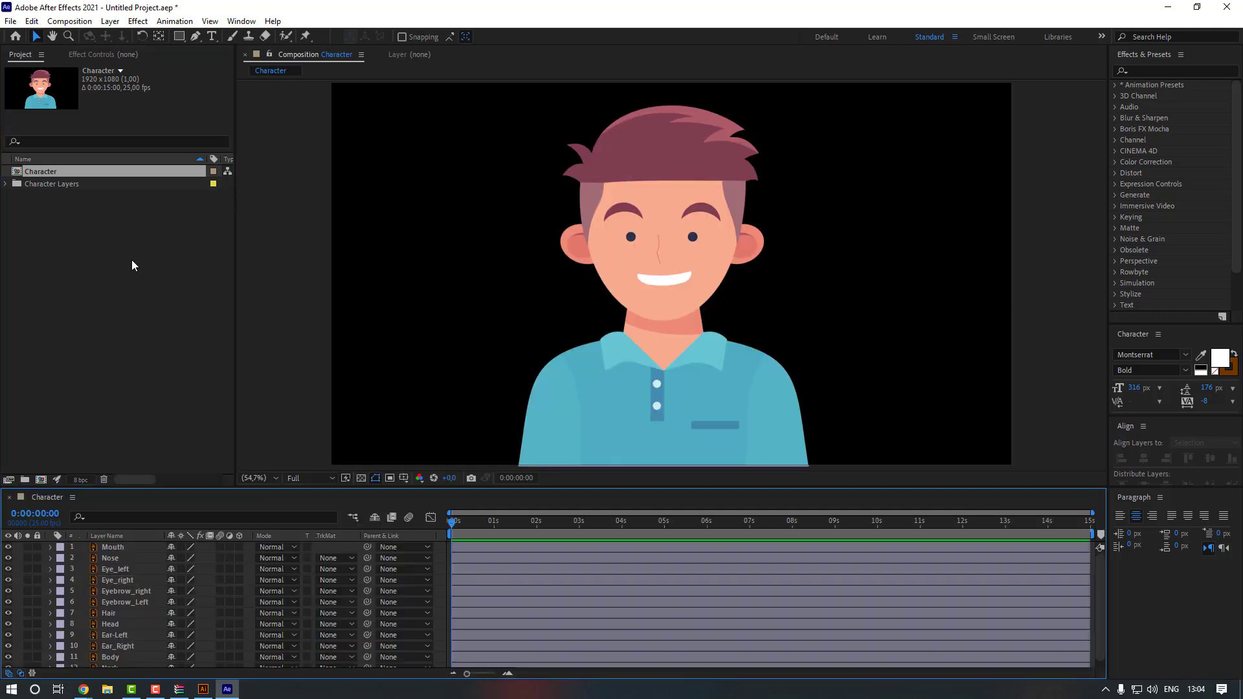
scroll(142, 569, down, 1)
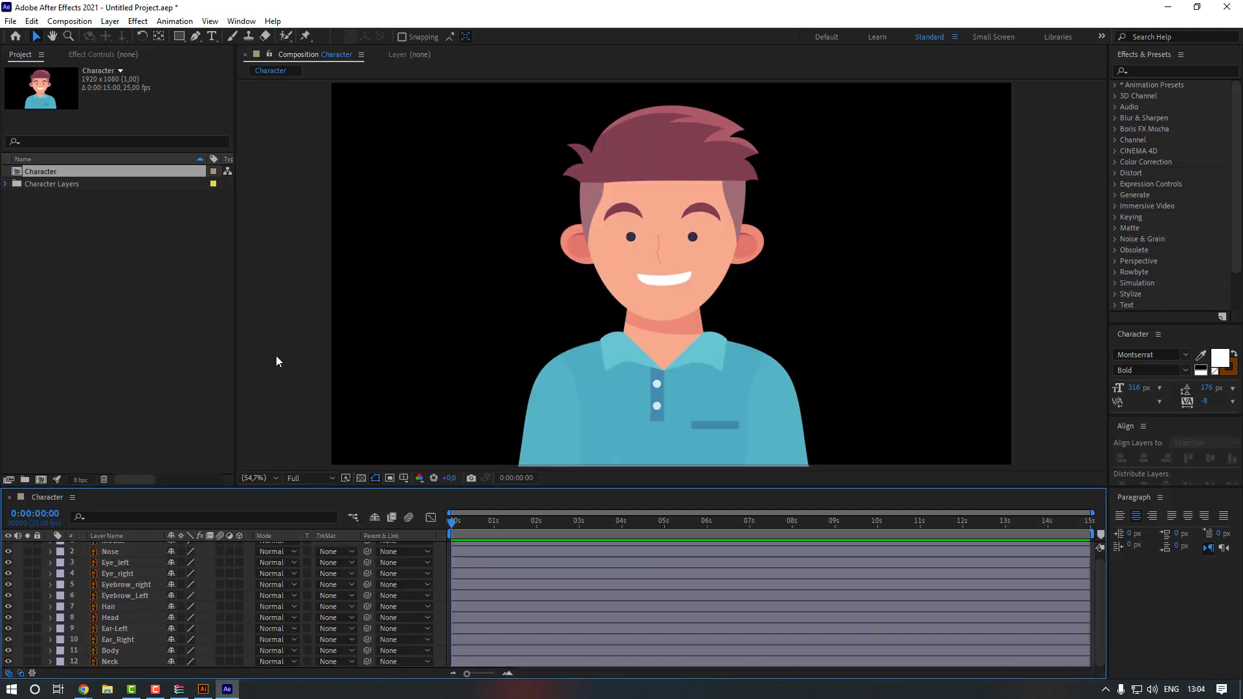
right_click(276, 349)
click(294, 373)
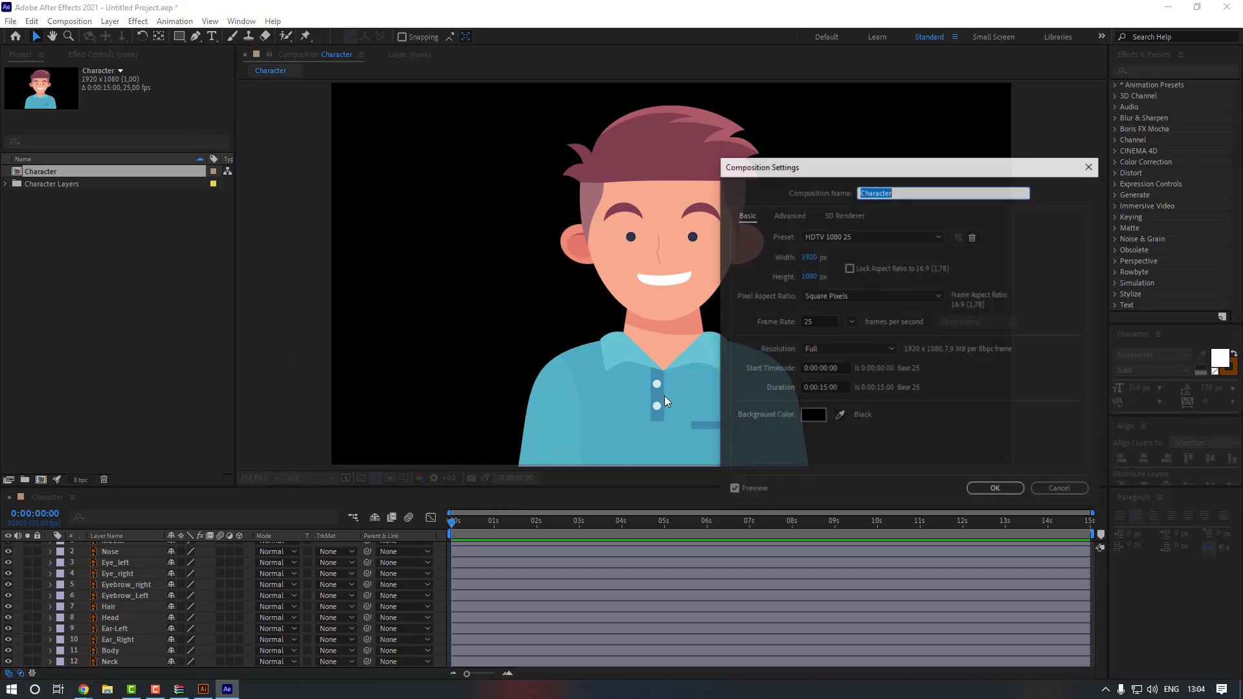
click(808, 421)
click(872, 429)
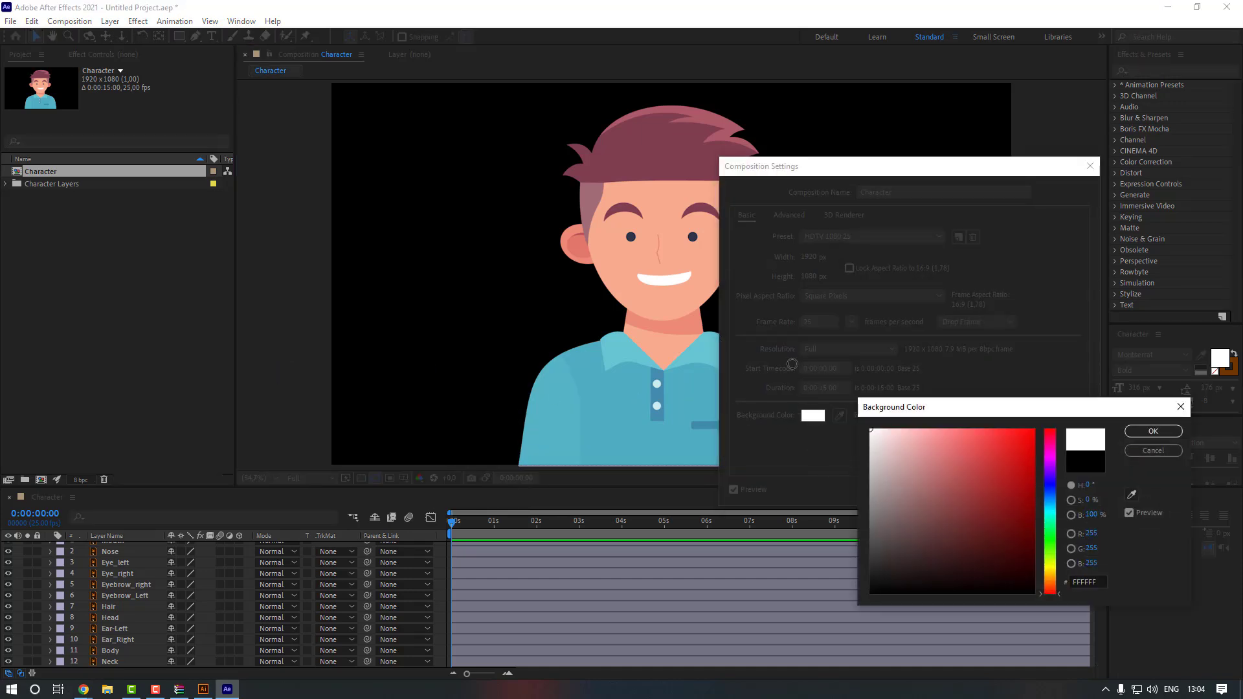
click(1153, 431)
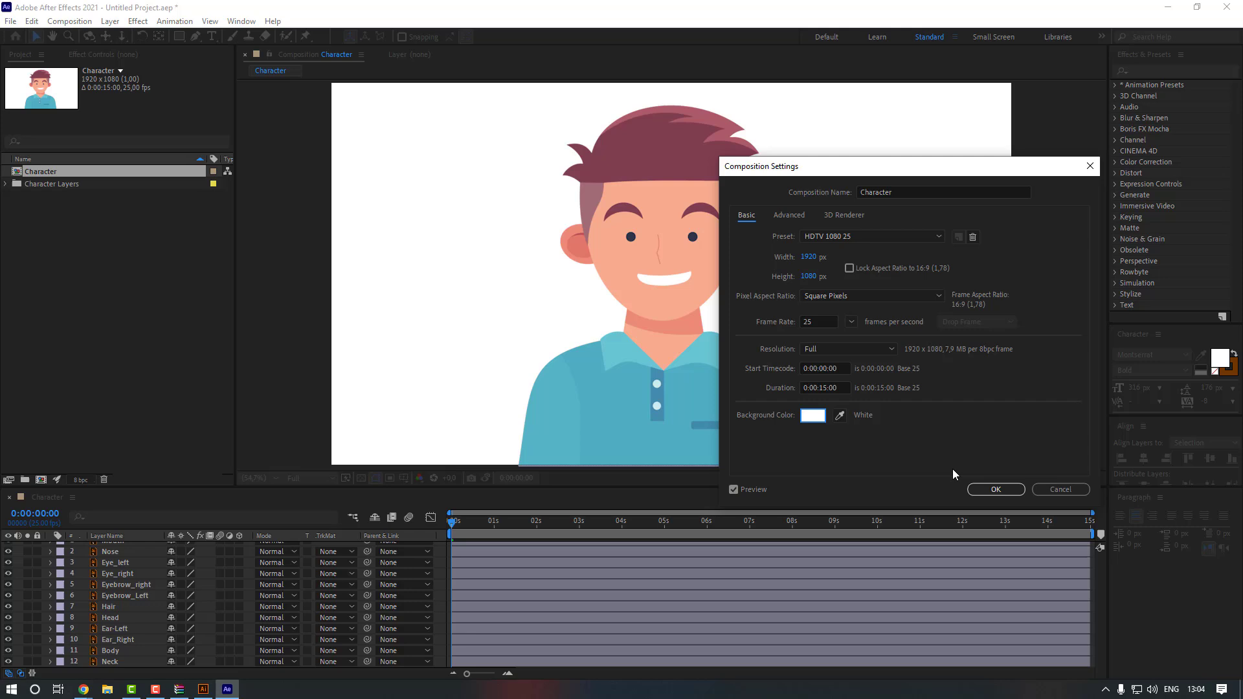
click(1000, 488)
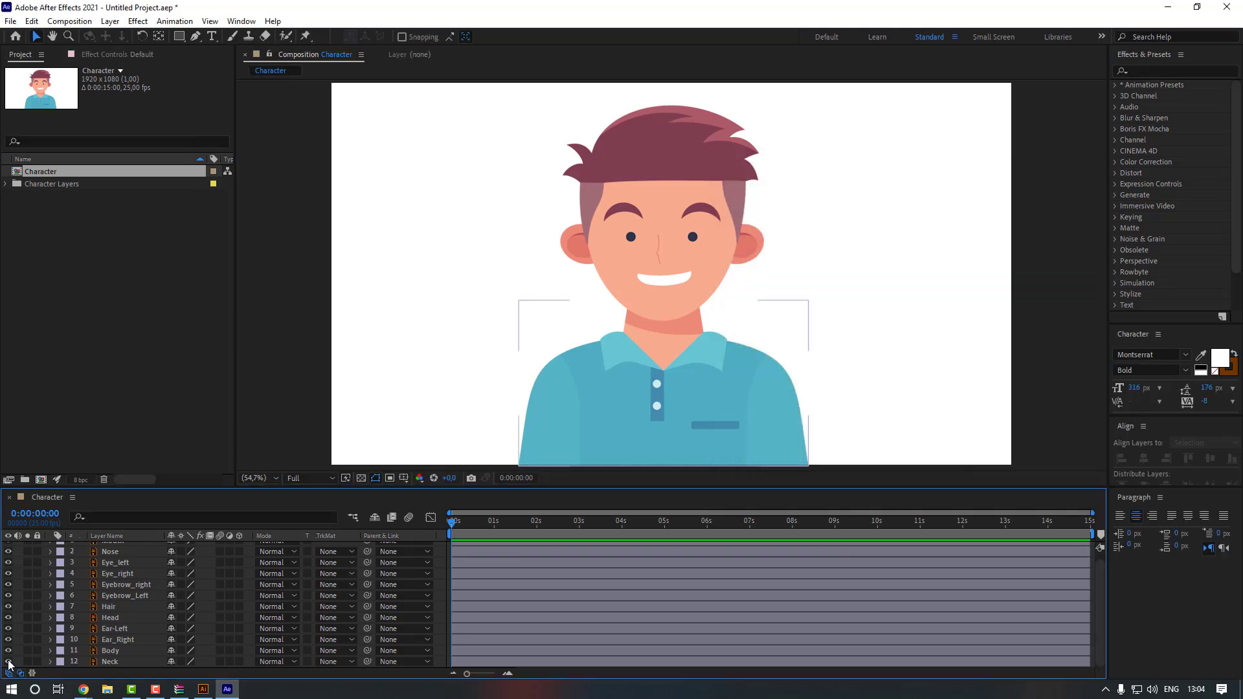
- Check the imported body, ear, head, hair and eyebrow layers by switching each one's visibility off and on
click(8, 651)
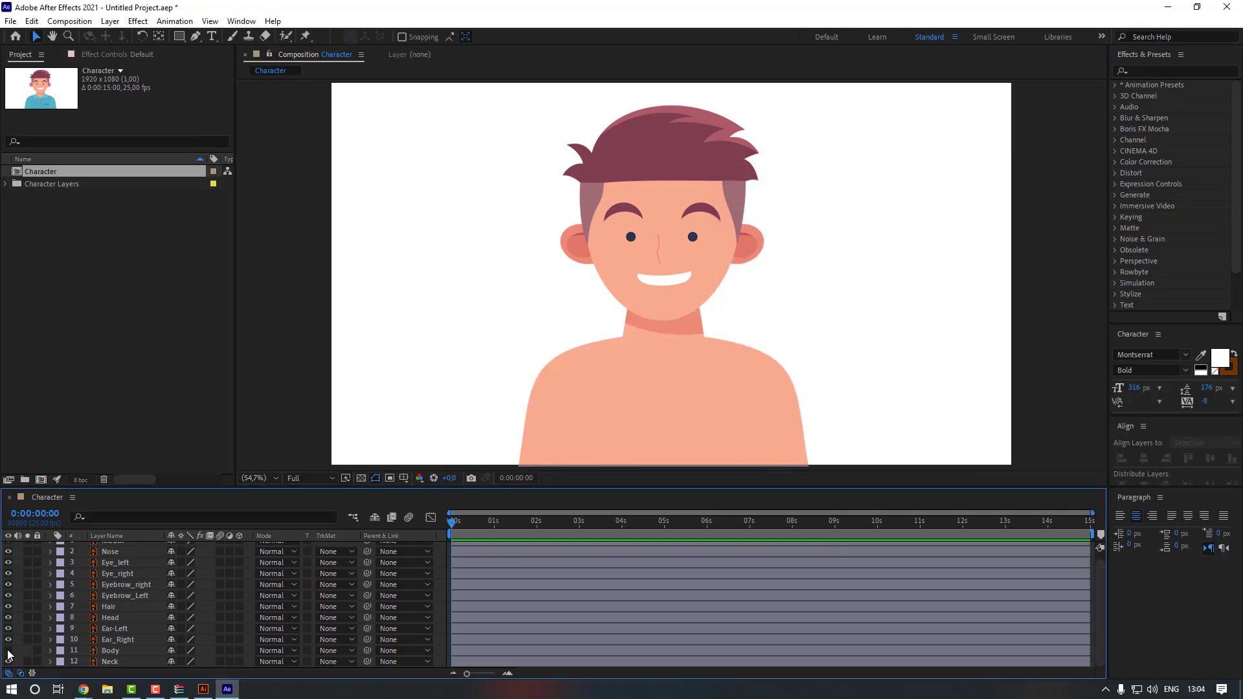
click(8, 650)
click(8, 640)
click(9, 640)
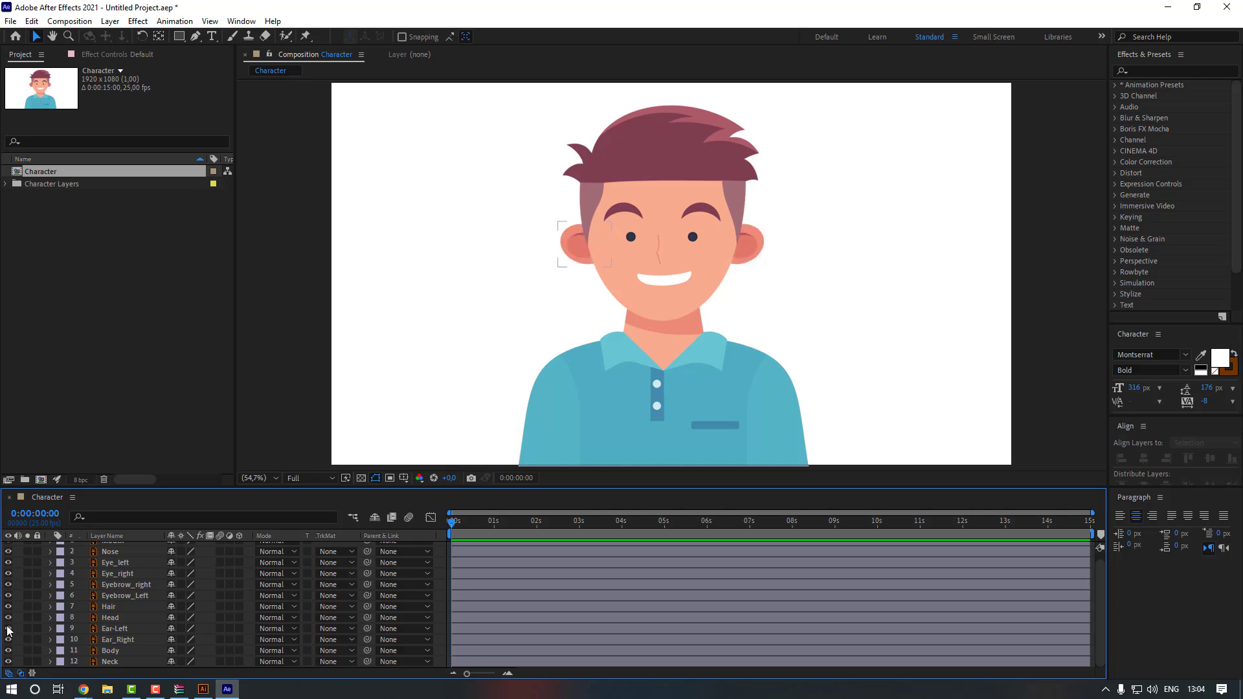
click(9, 629)
click(9, 629)
click(8, 618)
click(8, 618)
click(8, 606)
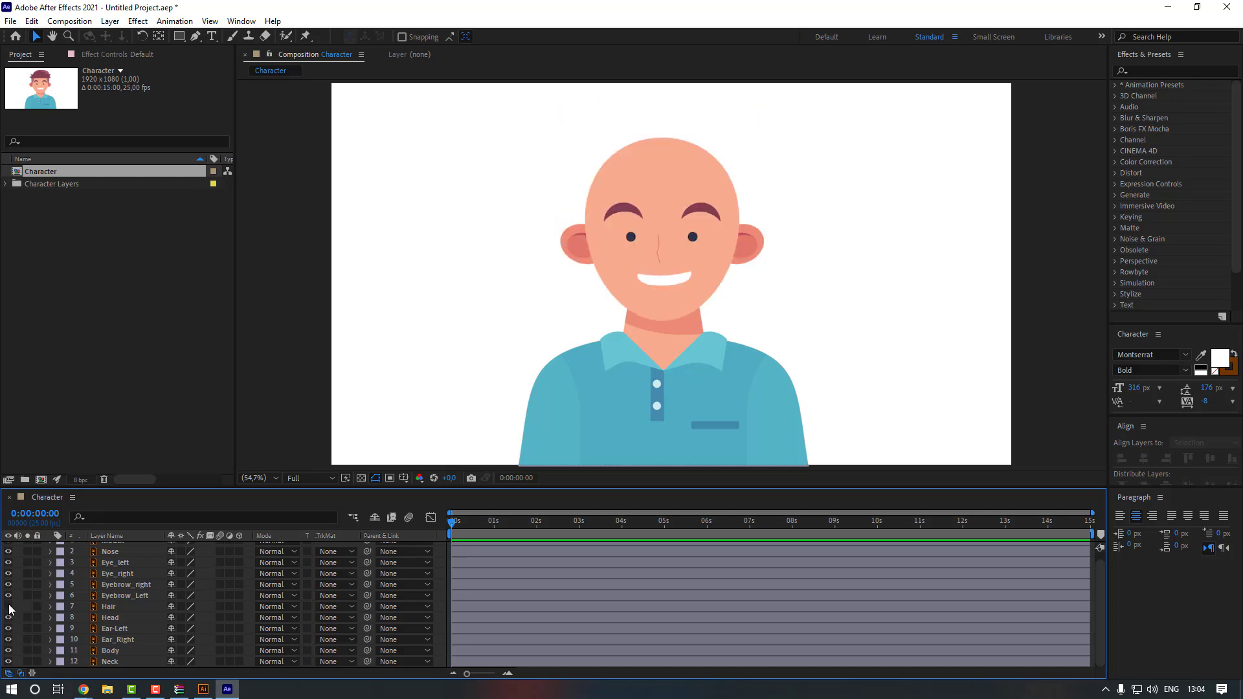
click(8, 606)
click(9, 587)
click(8, 585)
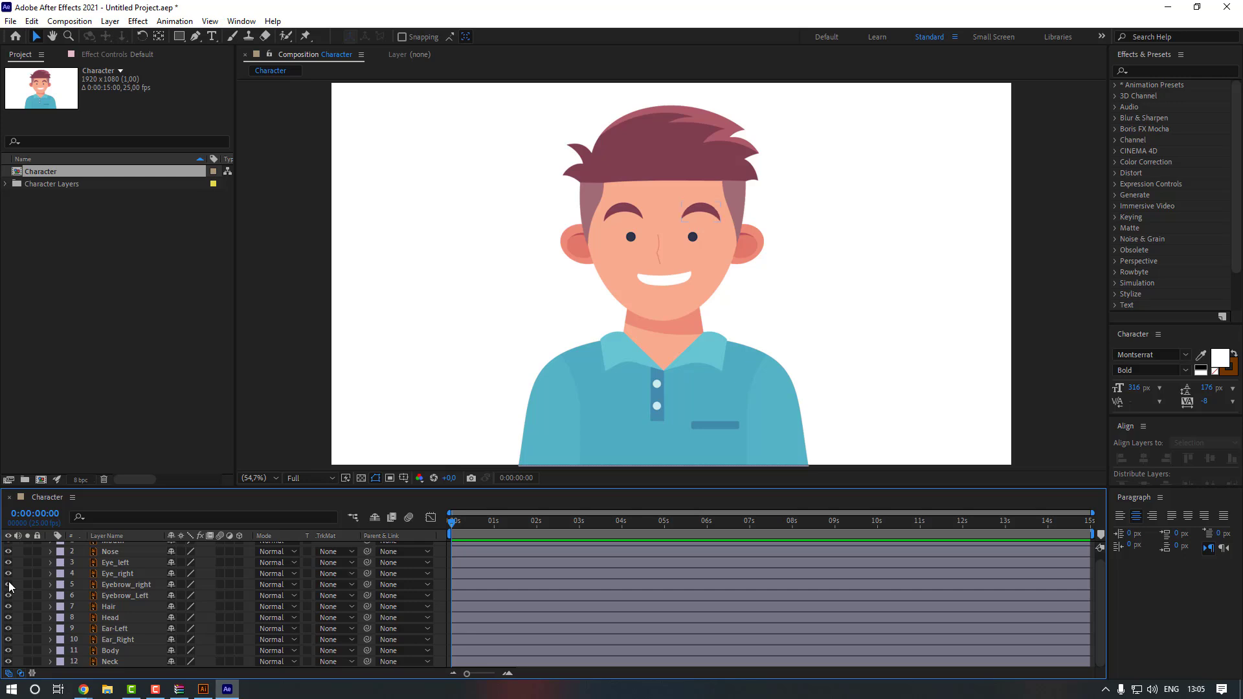
scroll(9, 586, up, 1)
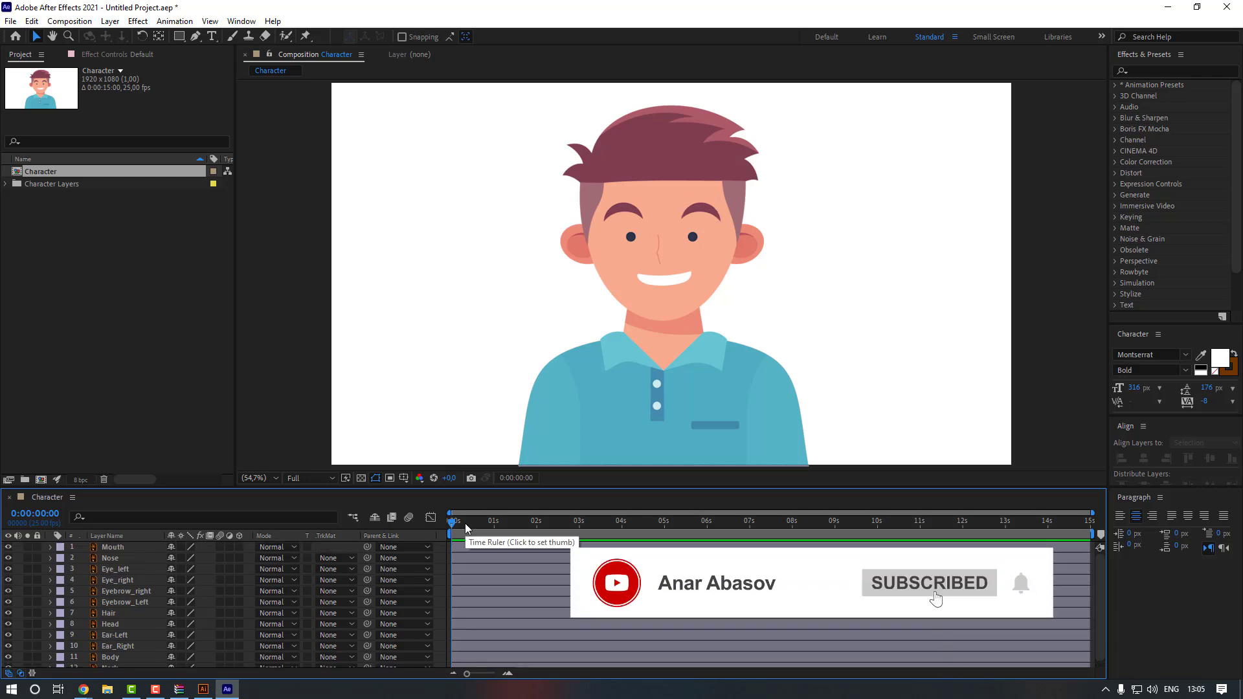